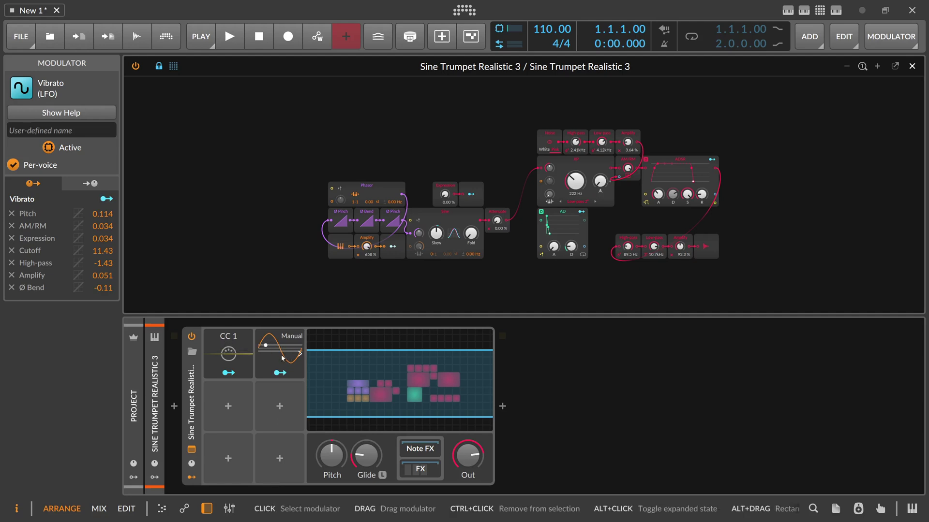
Add a Macro modulator in the empty slot below the CC 1 modulator of Sine Trumpet Realistic 3.
left_click(232, 353)
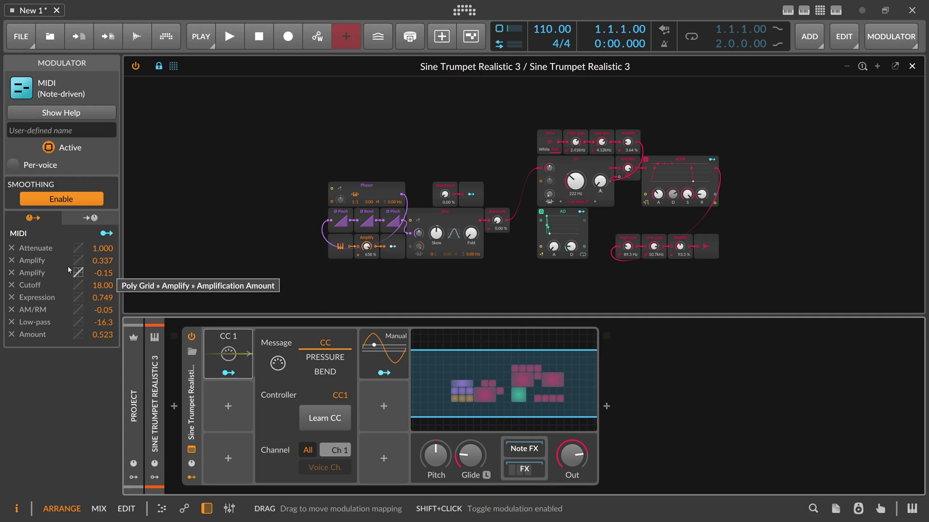
left_click(227, 408)
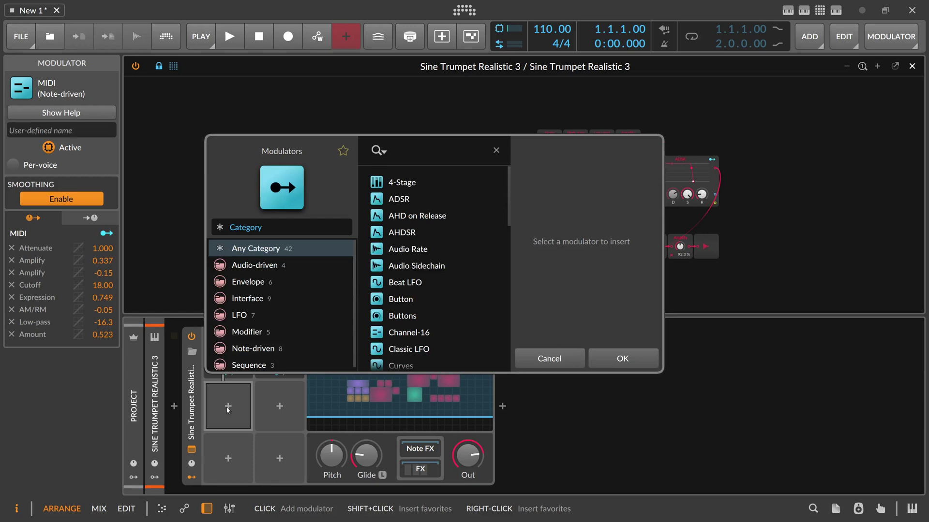
type("mac")
key("Down")
key("Down")
key("Return")
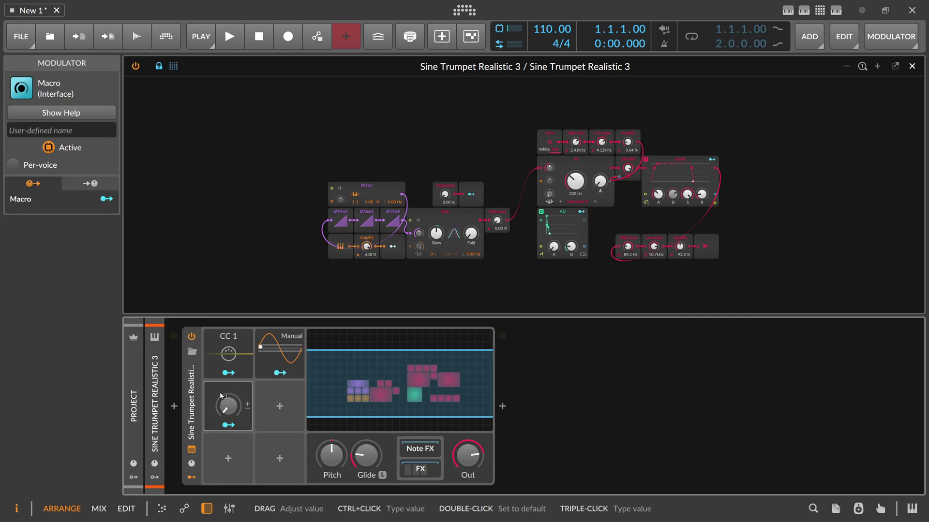
Copy all modulation routings from the CC 1 modulator to the new Macro, and sweep the macro knob up and back to 0 %.
left_click(230, 350)
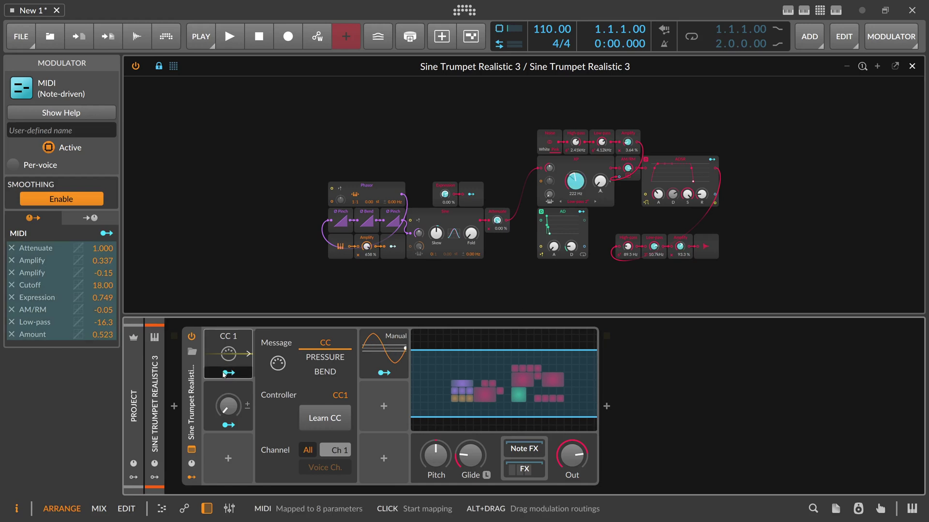
right_click(229, 373)
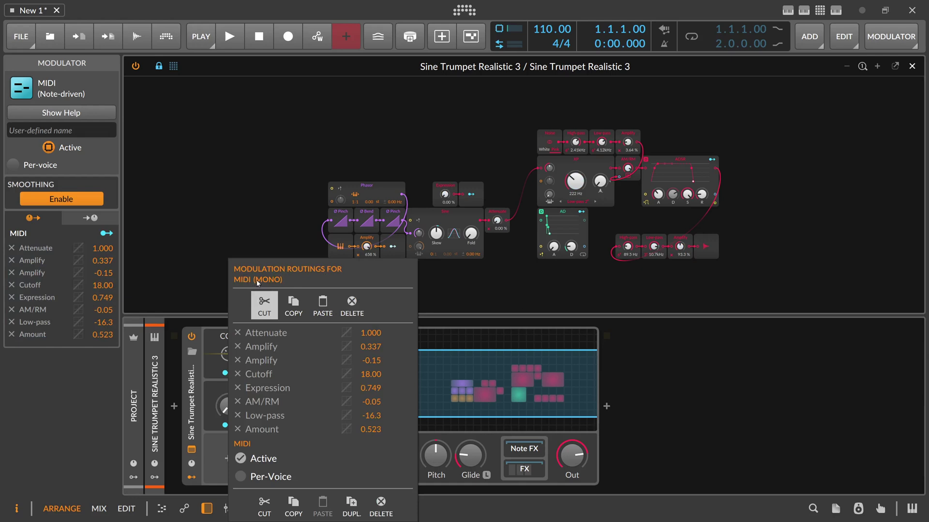
left_click(292, 305)
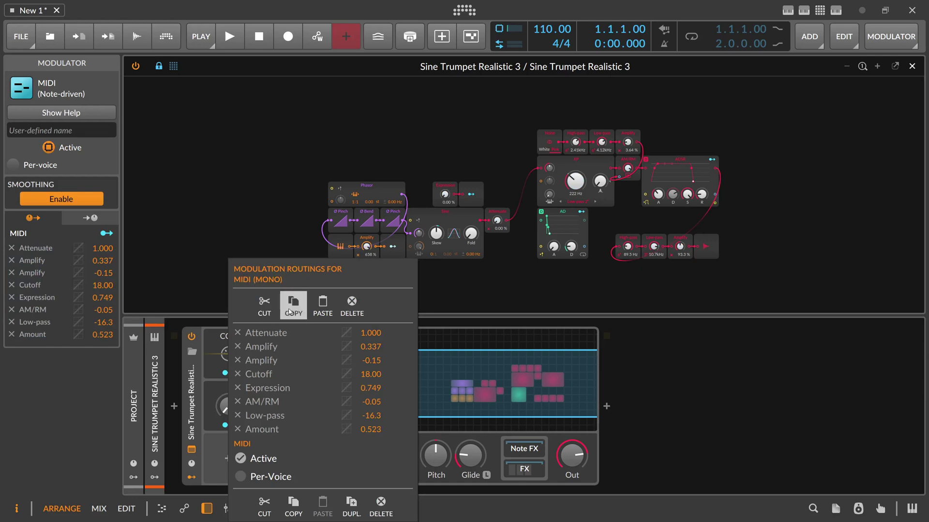
left_click(296, 312)
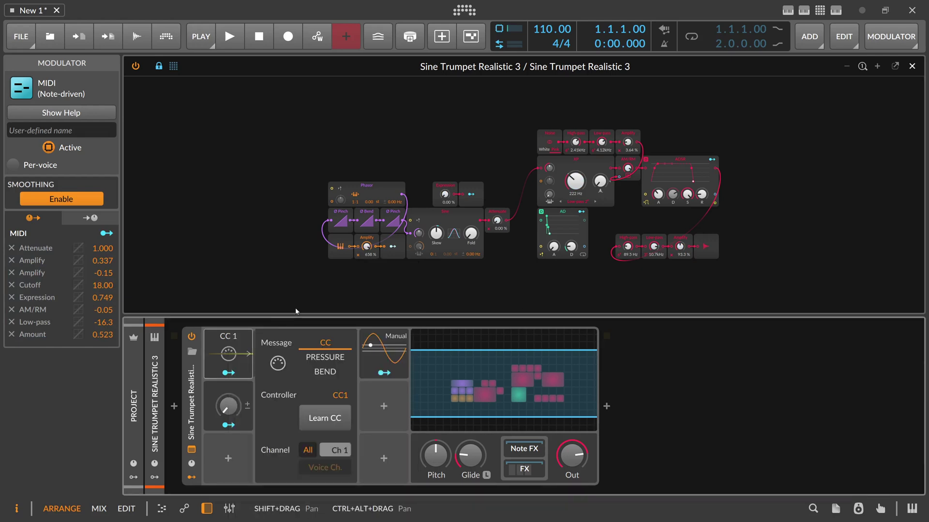
right_click(231, 427)
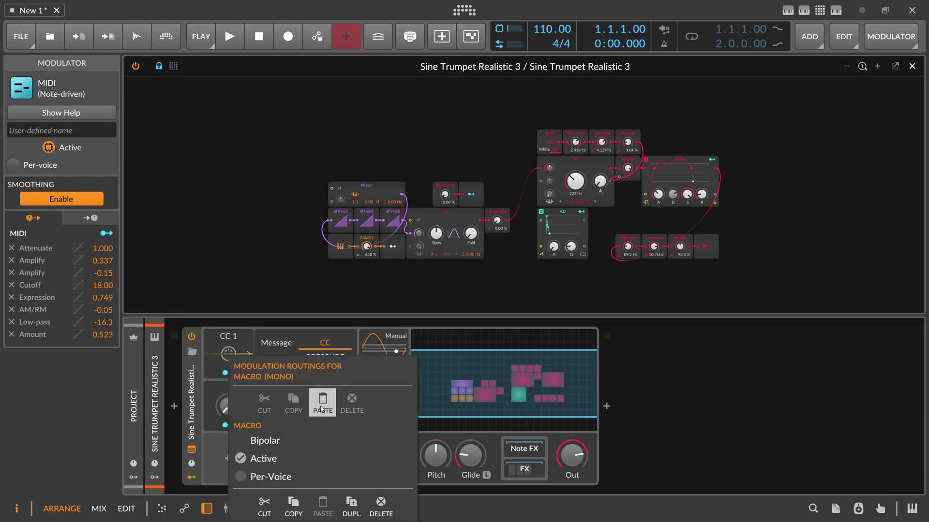
left_click(322, 409)
left_click(210, 407)
left_click(220, 358, "alt")
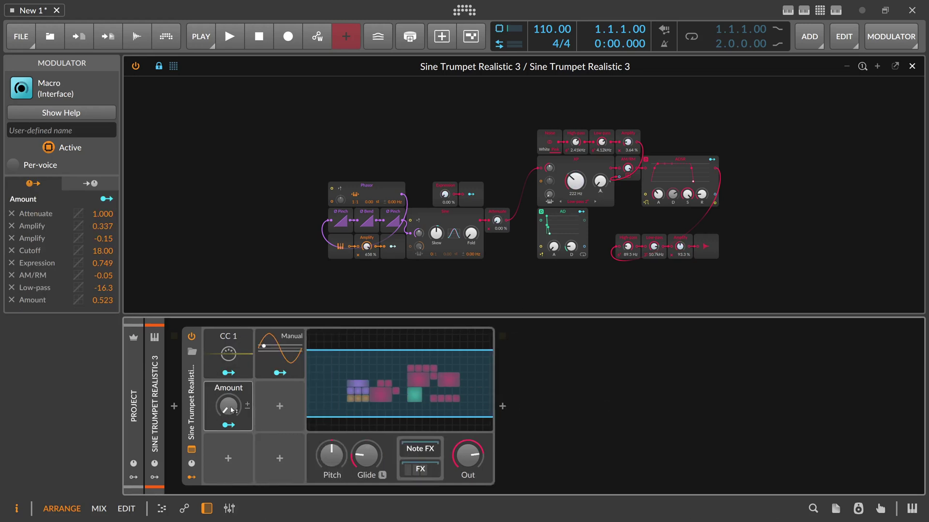
left_click_drag(230, 412, 230, 317)
mouse_move(228, 406)
left_mouse_down()
mouse_move(228, 391)
mouse_move(230, 412)
left_mouse_up()
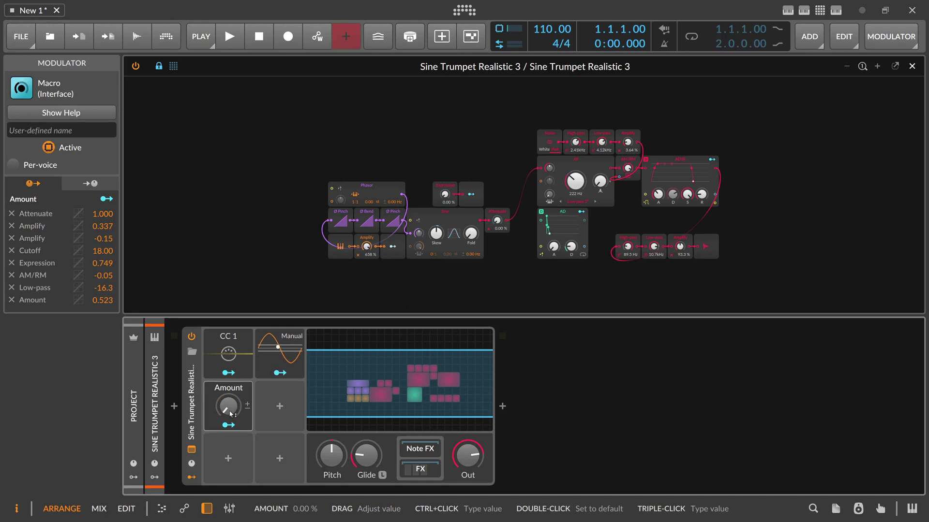
Create a new instrument track and insert the Polysynth device on it.
key("ctrl+t")
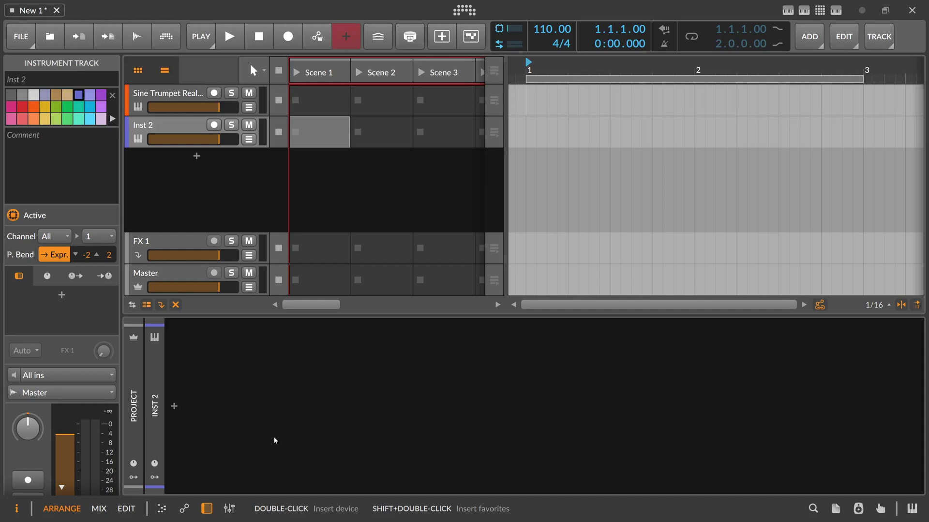
left_click(174, 406)
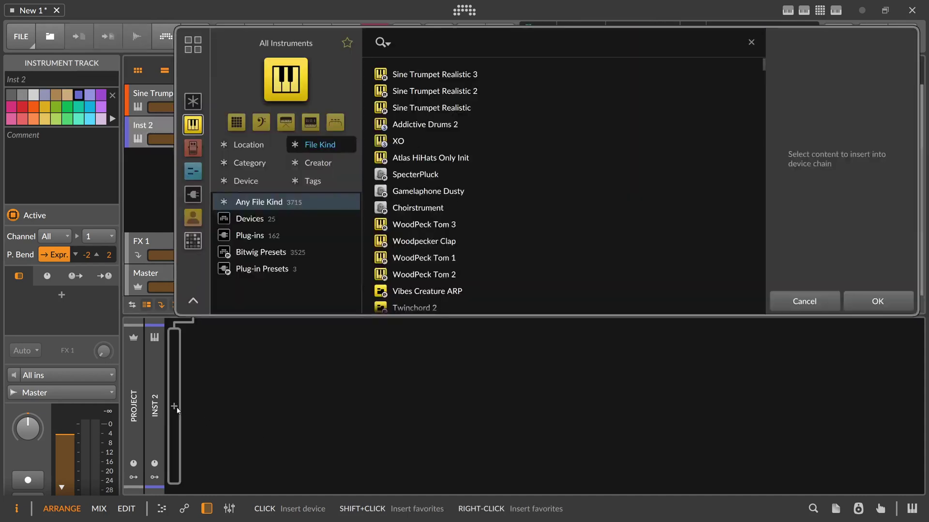
type("polysyn")
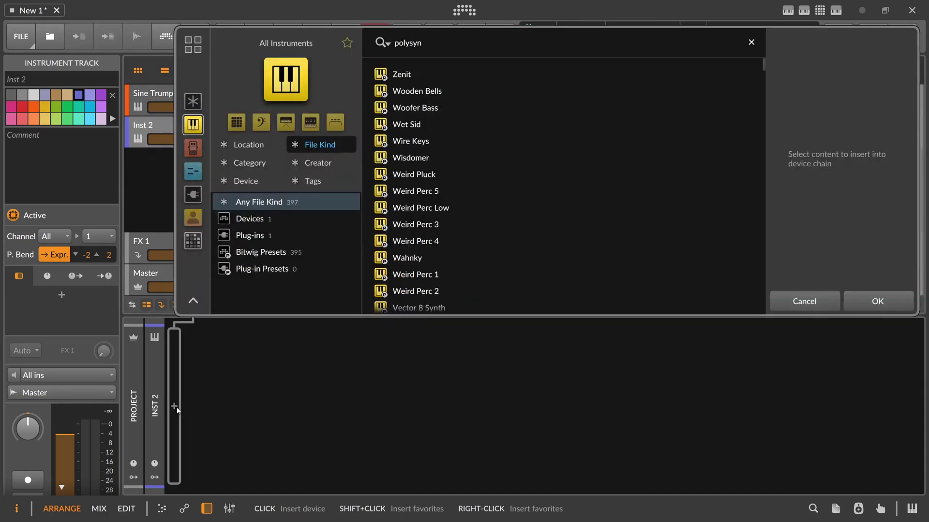
left_click(250, 218)
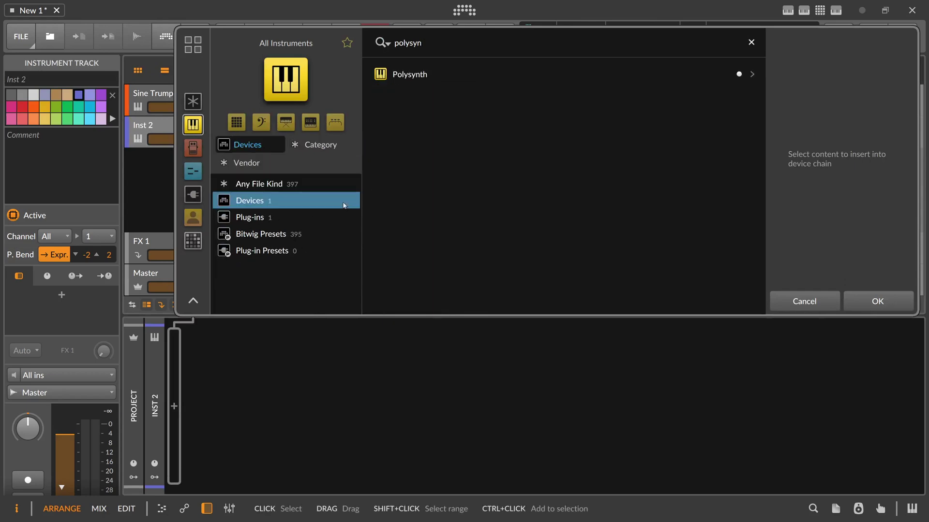
double_click(407, 74)
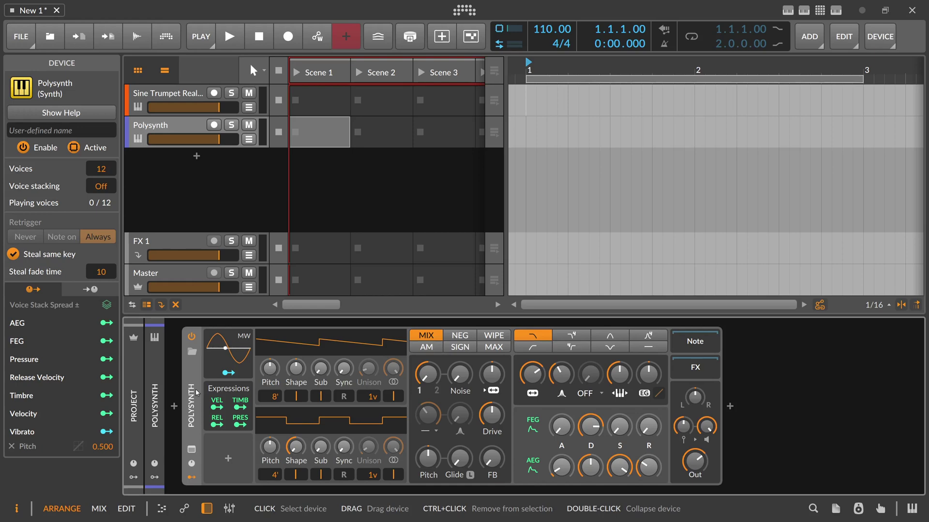
Group the Polysynth into an Instrument Layer container and duplicate its layer until there are six Polysynth layers.
key("ctrl+g")
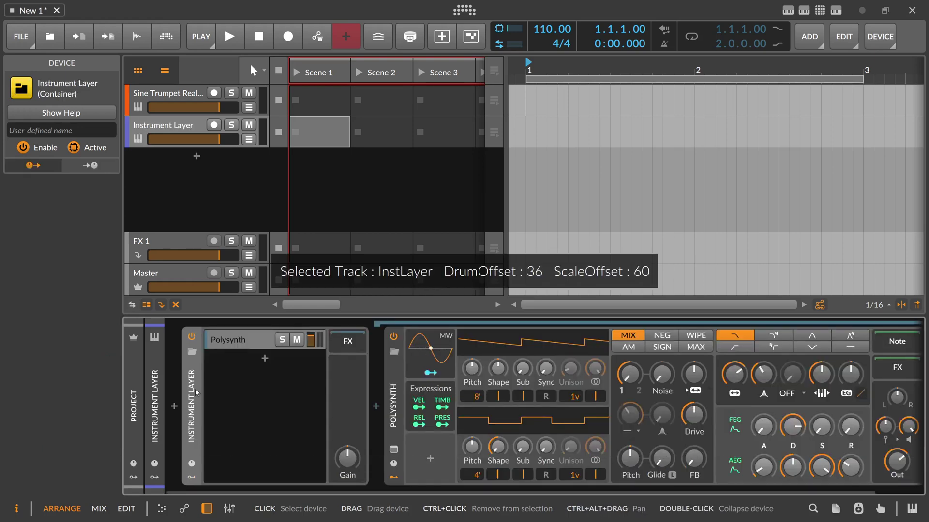
left_click(244, 344)
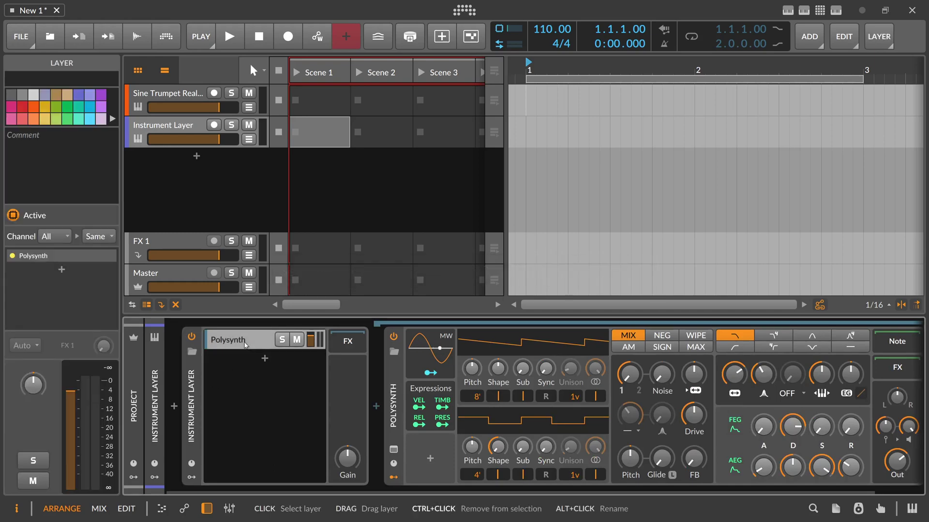
key("ctrl+d")
key("ctrl+d")
key("ctrl+d")
key("ctrl+d")
key("ctrl+d")
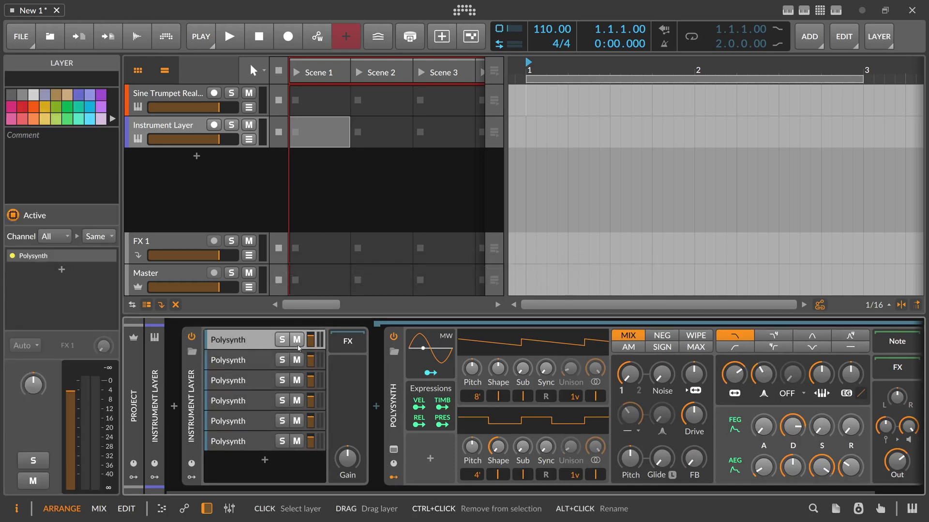
Look through the six Polysynth layers one by one and return to the first.
left_click(245, 360)
left_click(246, 381)
left_click(245, 400)
left_click(245, 421)
left_click(245, 440)
left_click(245, 421)
left_click(247, 341)
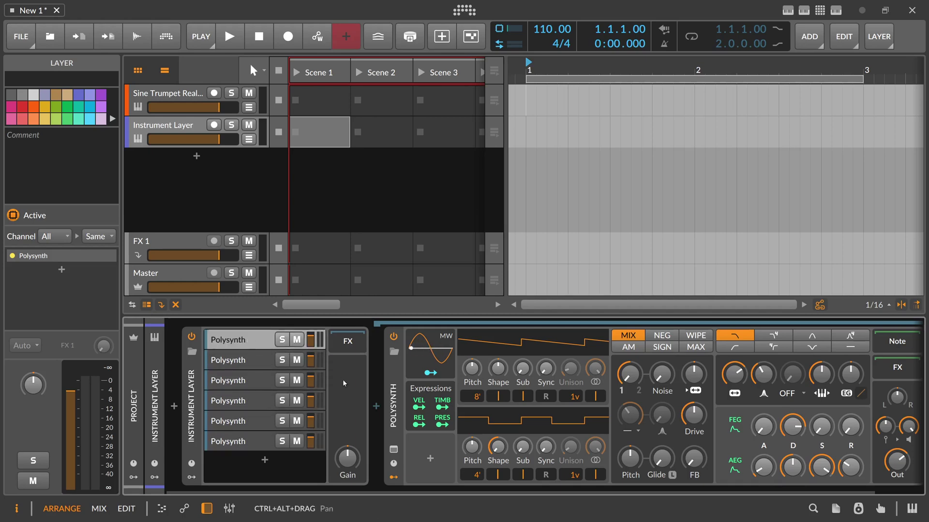
Lower the filter frequency of the first layer's Polysynth to about 113 Hz and compare it with the other layers.
left_click(392, 387)
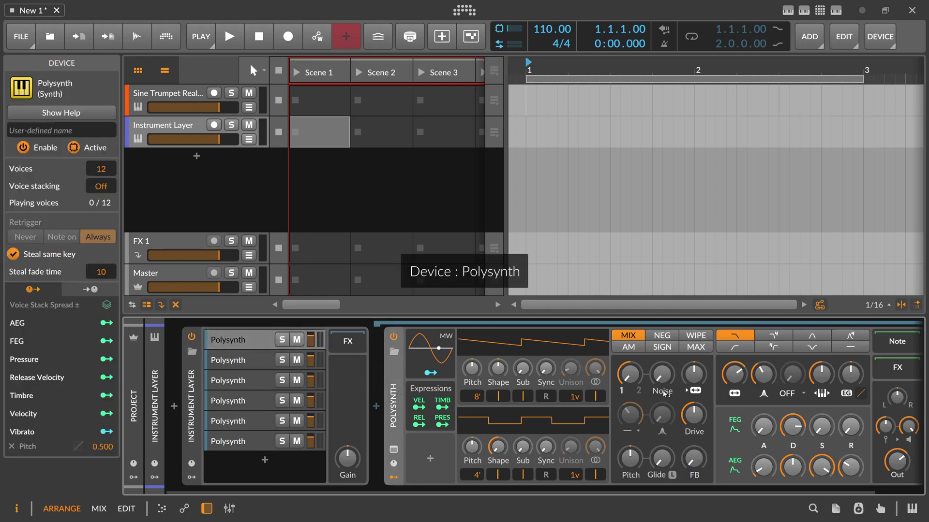
left_click_drag(721, 383, 721, 401)
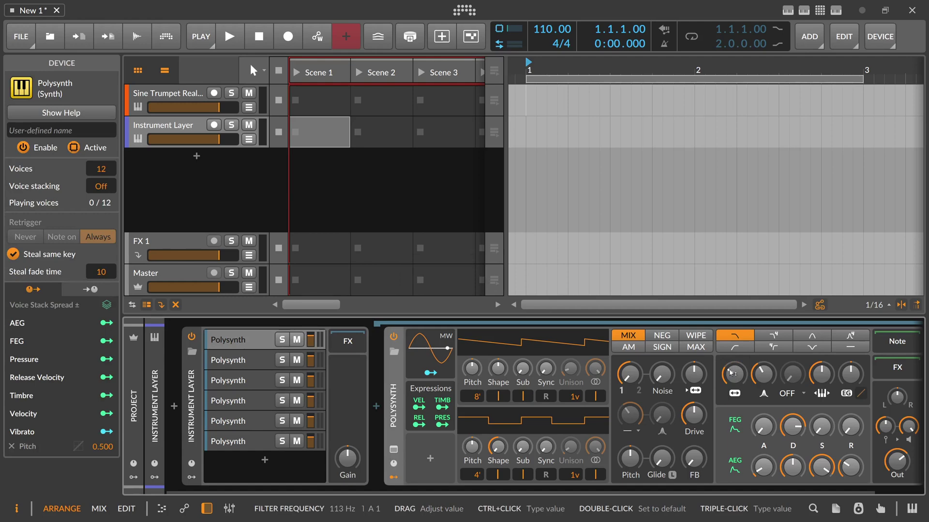
left_click(242, 381)
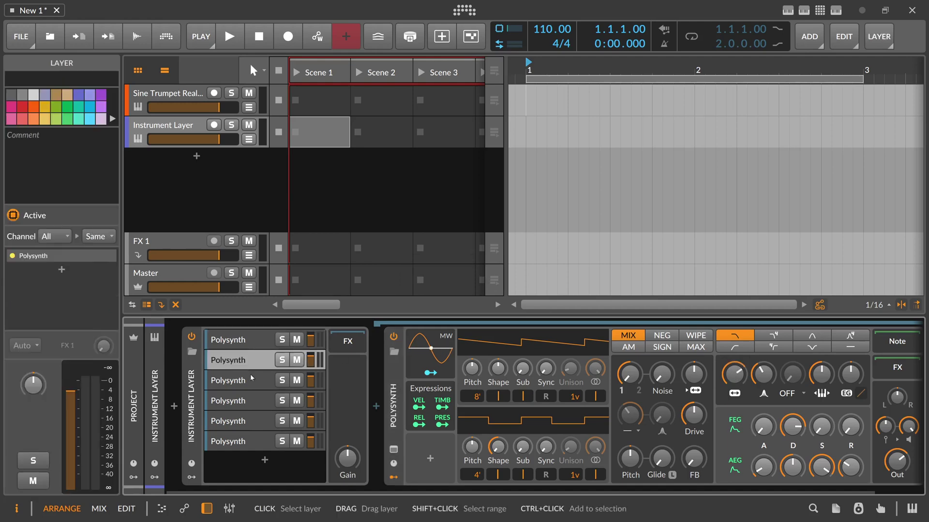
left_click(246, 401)
left_click(243, 421)
left_click(241, 442)
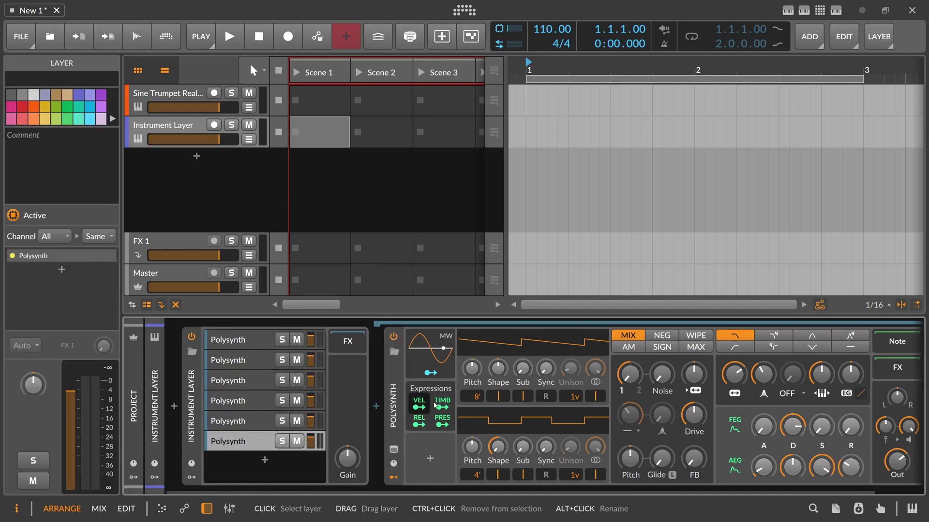
Copy the first layer's filter frequency value to all other layers.
left_click(257, 342)
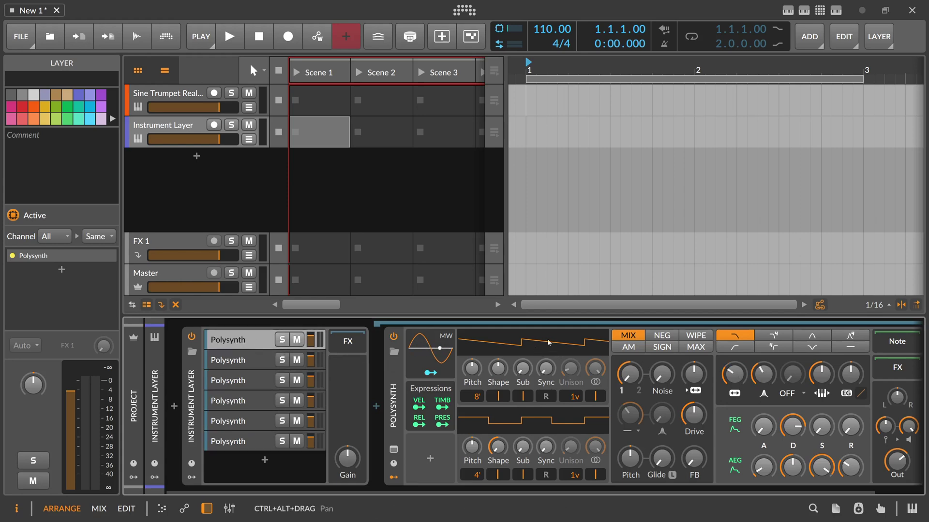
right_click(734, 377)
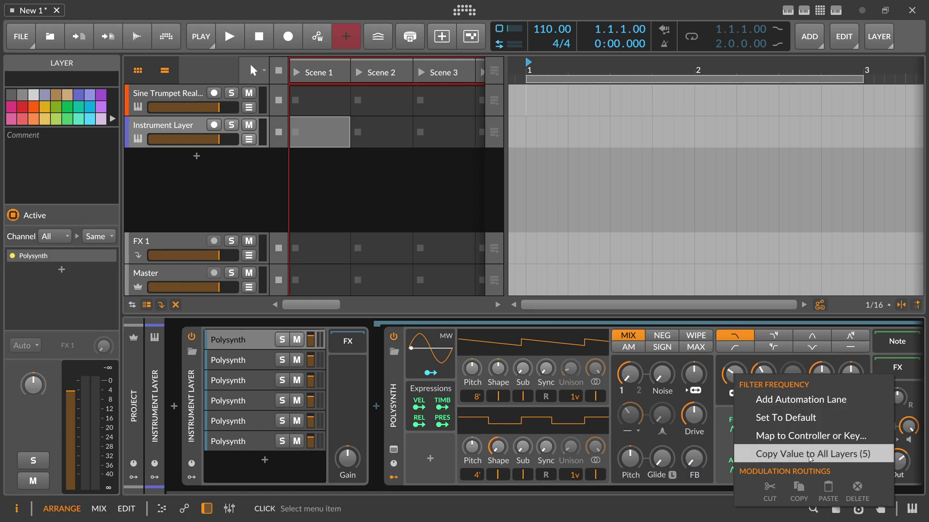
left_click(819, 455)
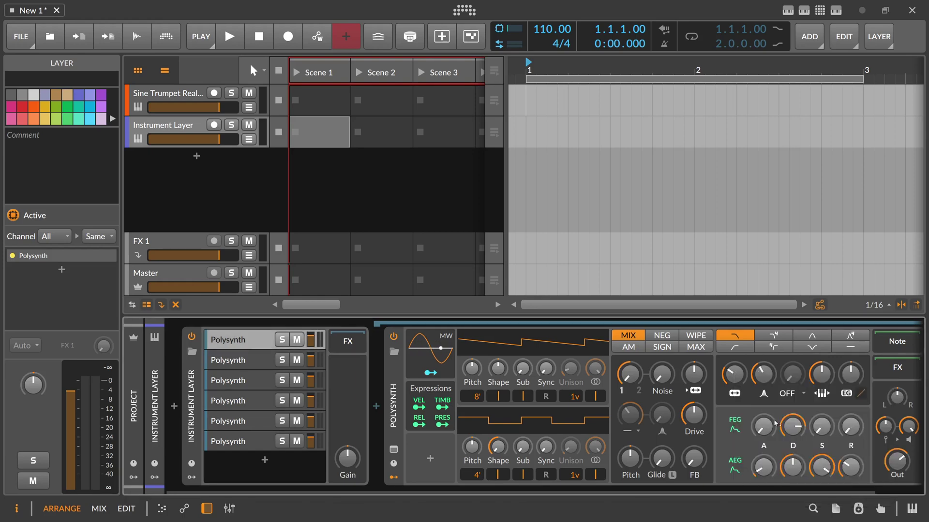
Check the filter frequency on each of the other Polysynth layers.
left_click(251, 362)
left_click(254, 381)
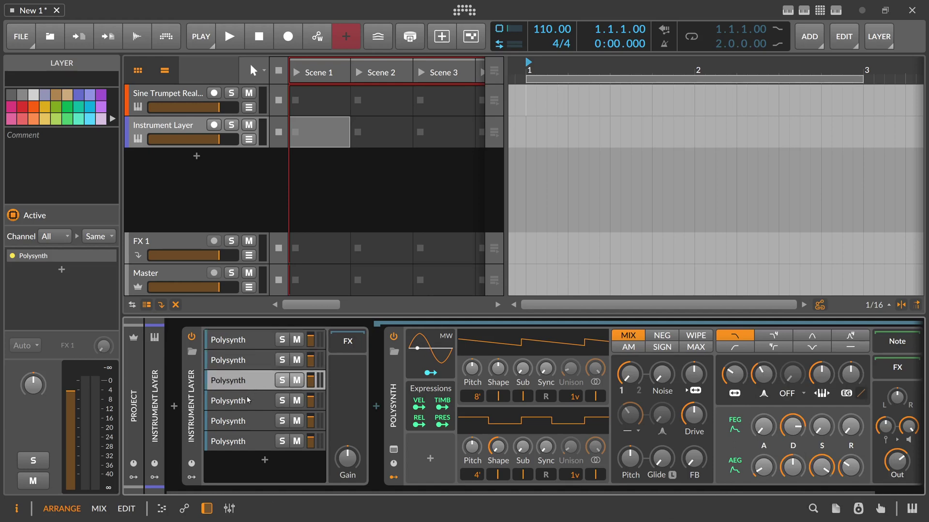
left_click(248, 401)
left_click(243, 422)
left_click(239, 441)
left_click(242, 401)
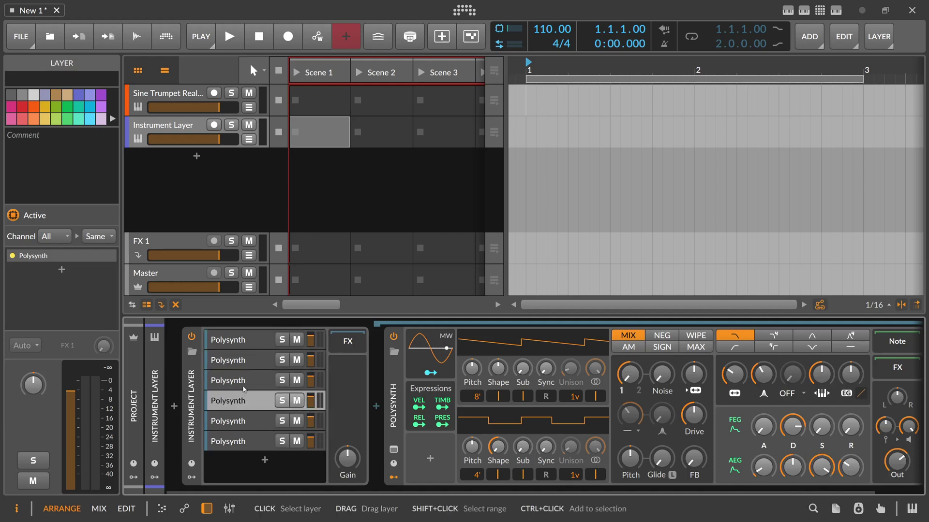
left_click(241, 380)
left_click(241, 361)
Raise the filter resonance on the first Polysynth layer and copy its value to all other layers.
left_click(239, 345)
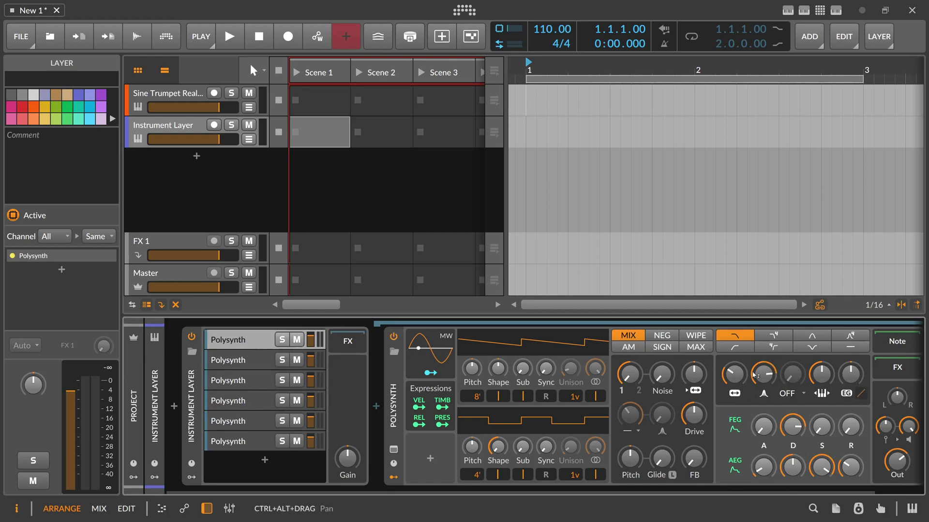
right_click(763, 373)
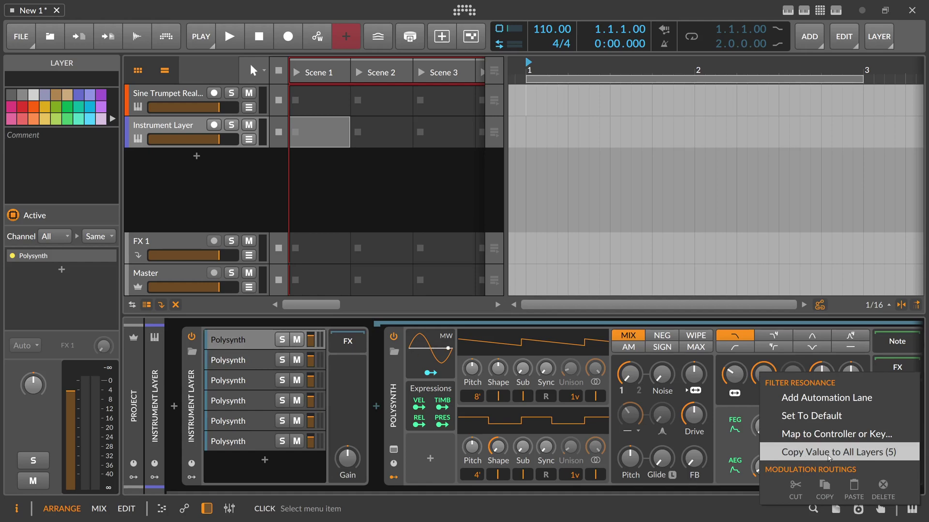
left_click(809, 454)
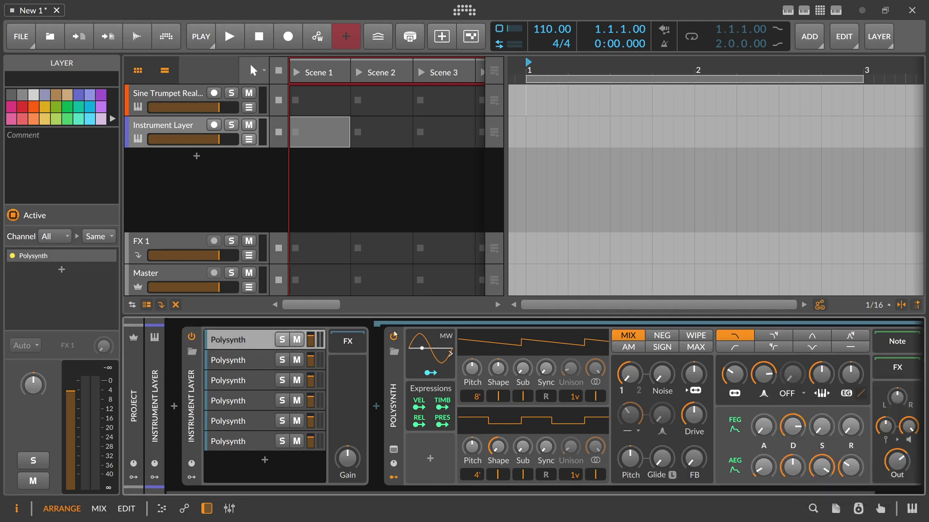
left_click(242, 401)
left_click(238, 421)
left_click(235, 441)
Open the modulator browser for the empty modulator slot of the first layer's Polysynth.
left_click(250, 343)
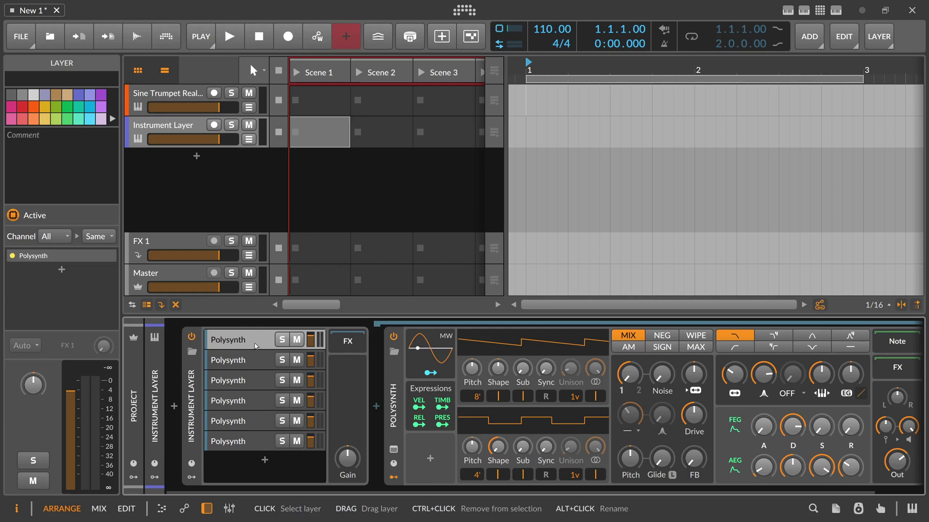
left_click(431, 461)
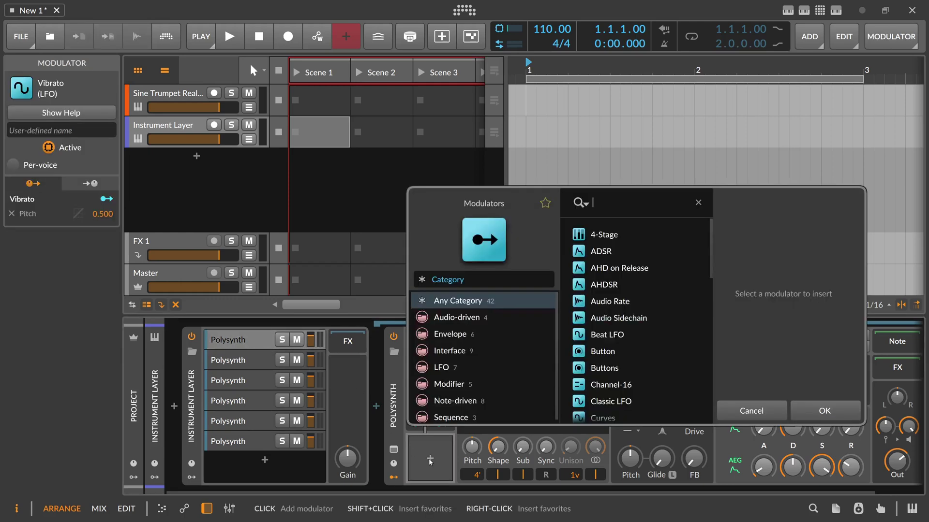
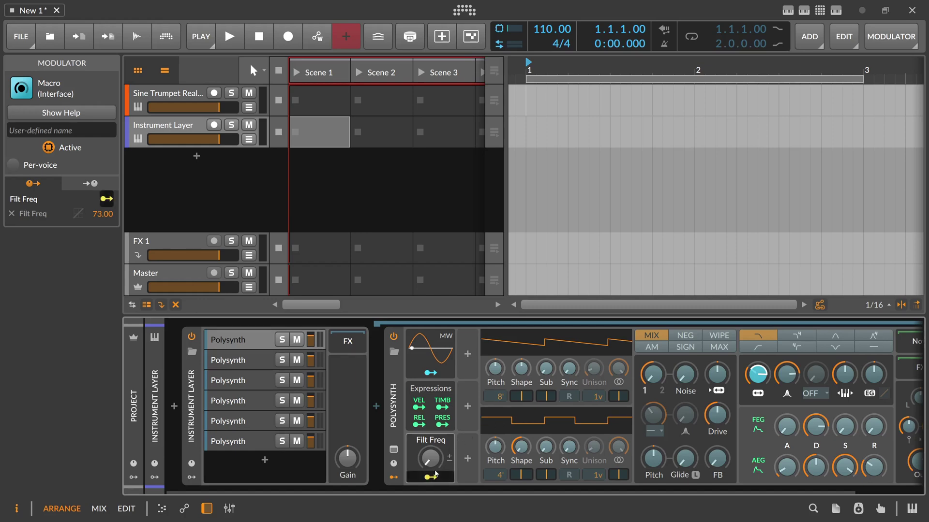
Test the first Polysynth's Filt Freq macro and check which modulators the other Polysynth layers contain.
mouse_move(430, 457)
left_mouse_down()
mouse_move(429, 394)
mouse_move(430, 458)
left_mouse_up()
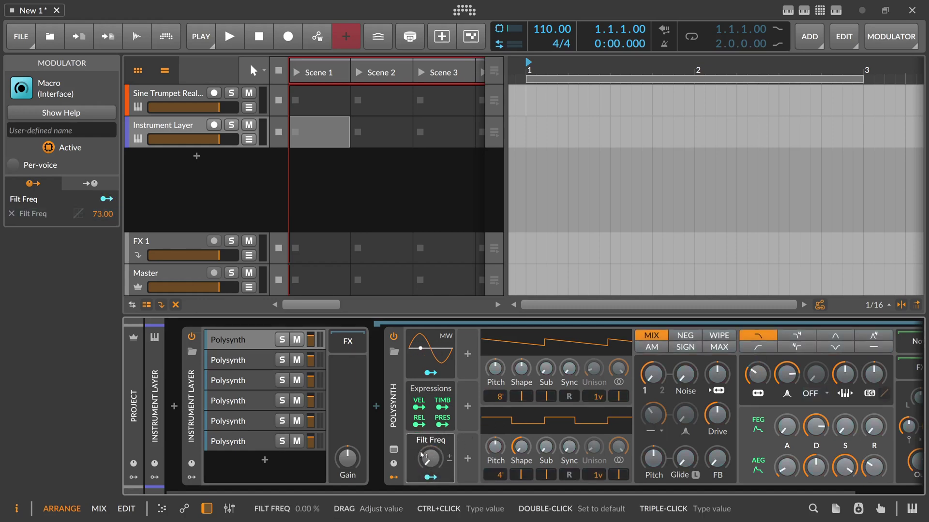
left_click(255, 360)
left_click(249, 380)
left_click(244, 400)
left_click(241, 421)
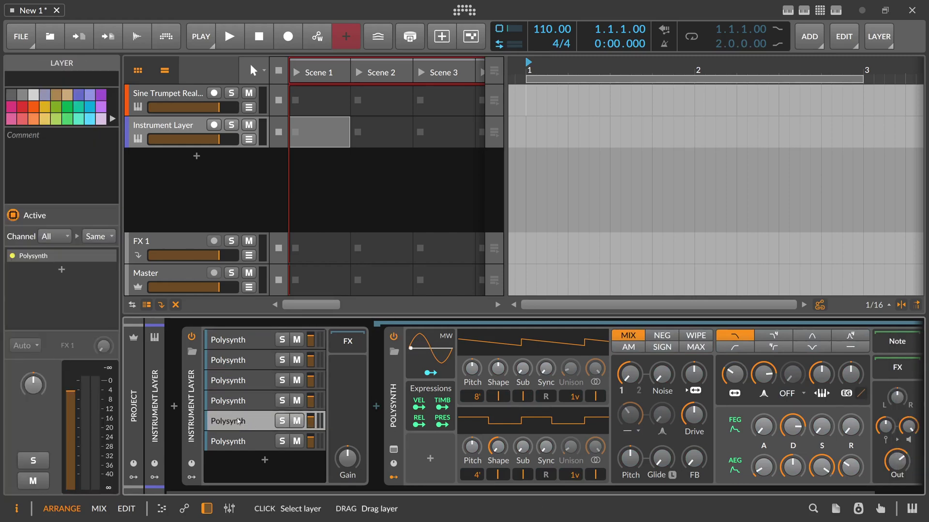
left_click(237, 442)
left_click(239, 360)
left_click(242, 340)
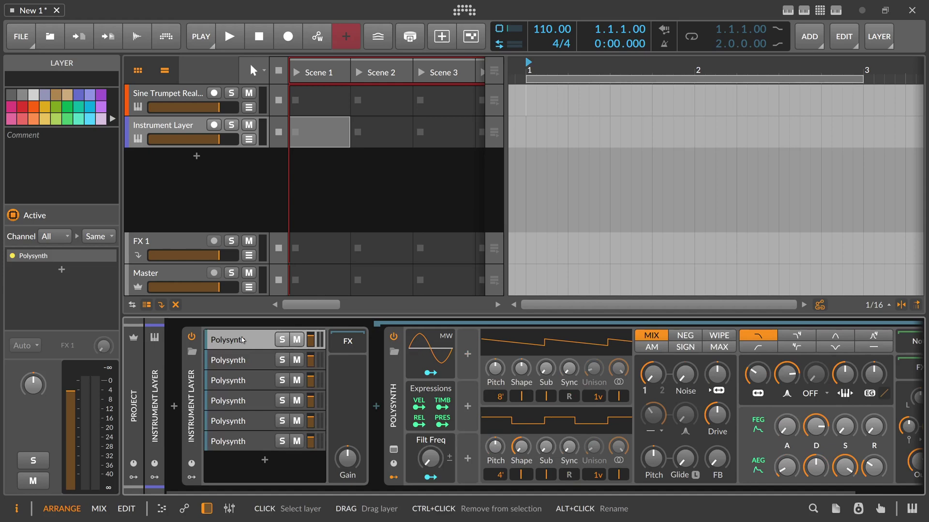
Try moving the Filt Freq macro from the first Polysynth to the Instrument Layer, test its filter frequency routing, and undo the move.
left_click(415, 453)
left_click_drag(415, 454, 193, 406)
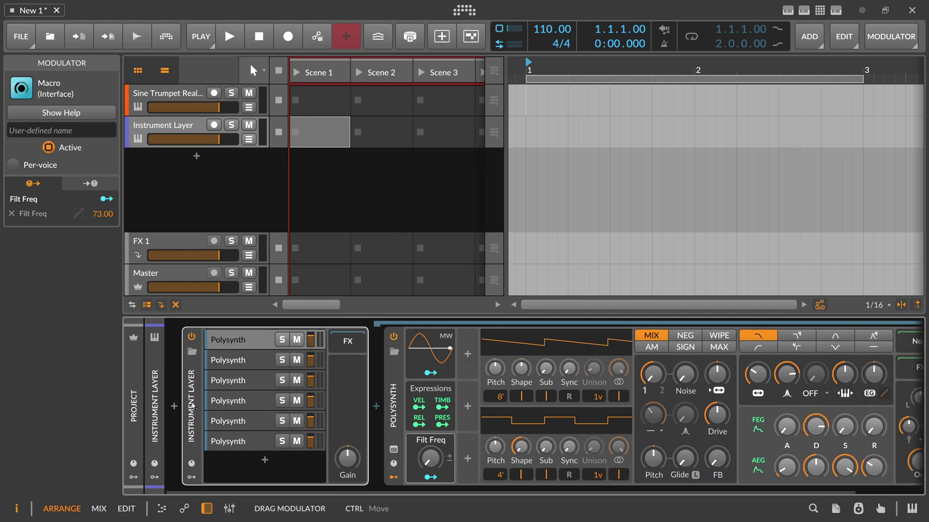
left_click_drag(192, 406, 193, 406)
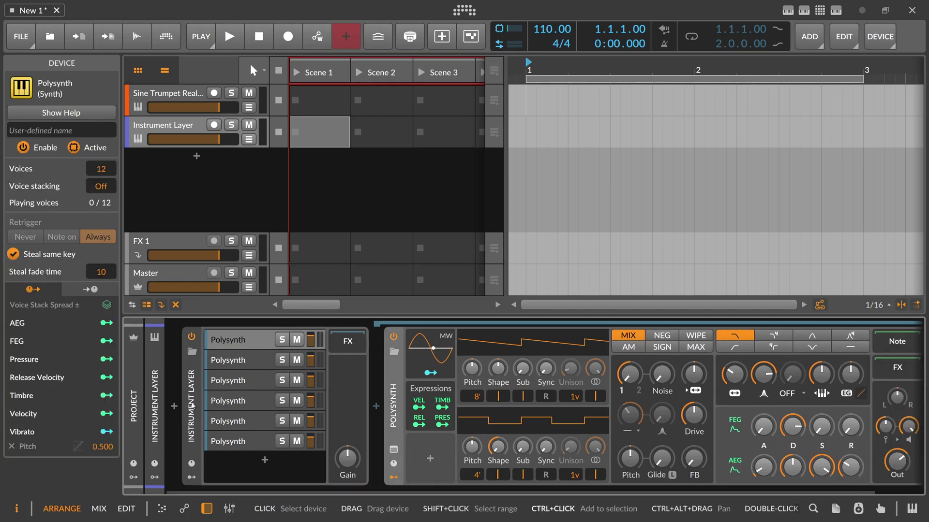
left_click(194, 466)
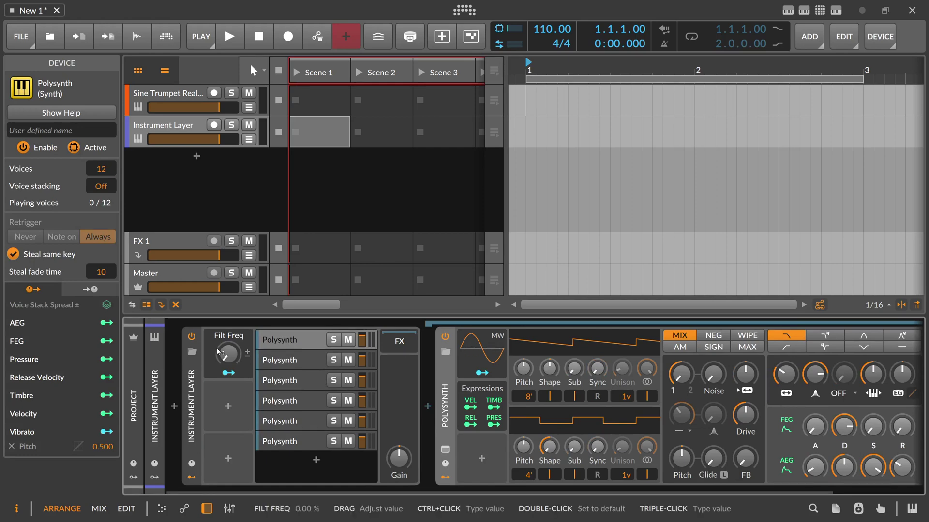
left_click(228, 373)
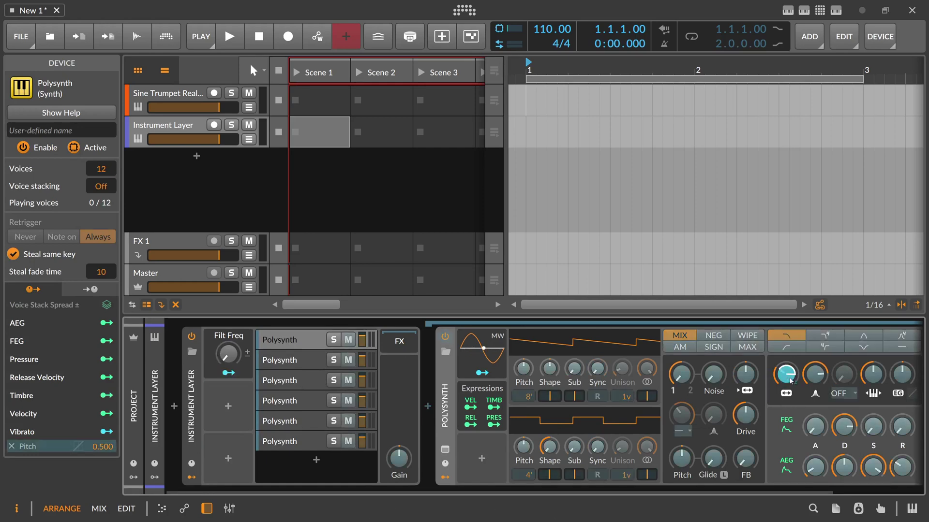
mouse_move(228, 355)
left_mouse_down()
mouse_move(228, 318)
mouse_move(228, 357)
left_mouse_up()
left_click(232, 374)
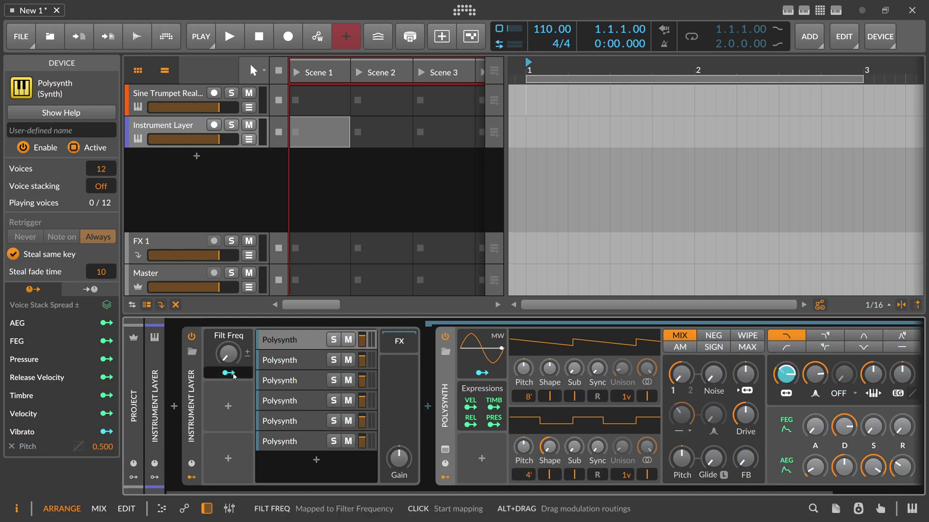
key("ctrl+z")
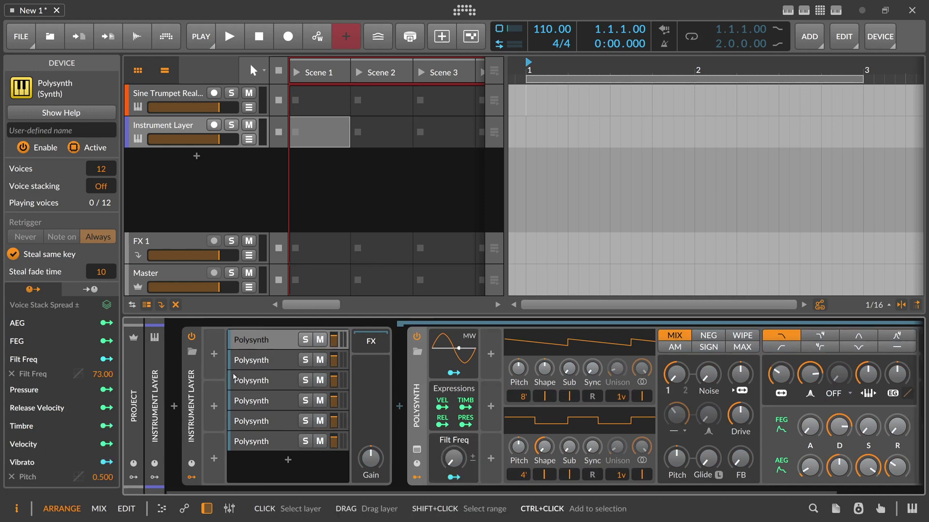
Copy the first Polysynth's Filt Freq macro to the Instrument Layer, compare both routings, and delete the copy.
left_click_drag(436, 453, 212, 361)
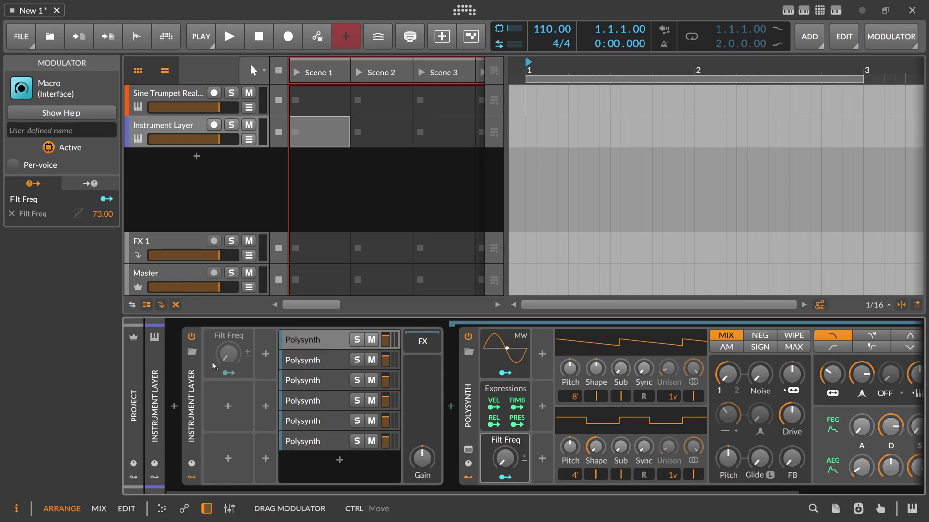
left_click_drag(213, 363, 212, 363)
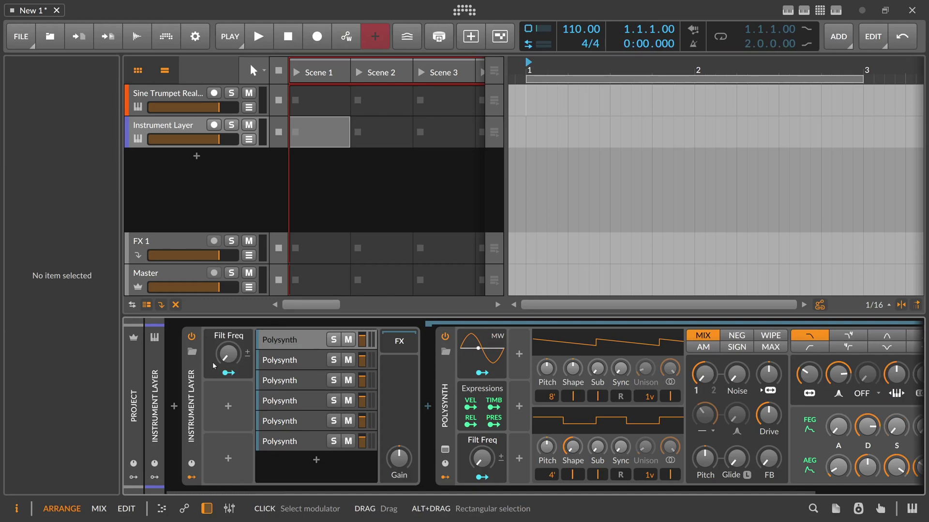
left_click(485, 477)
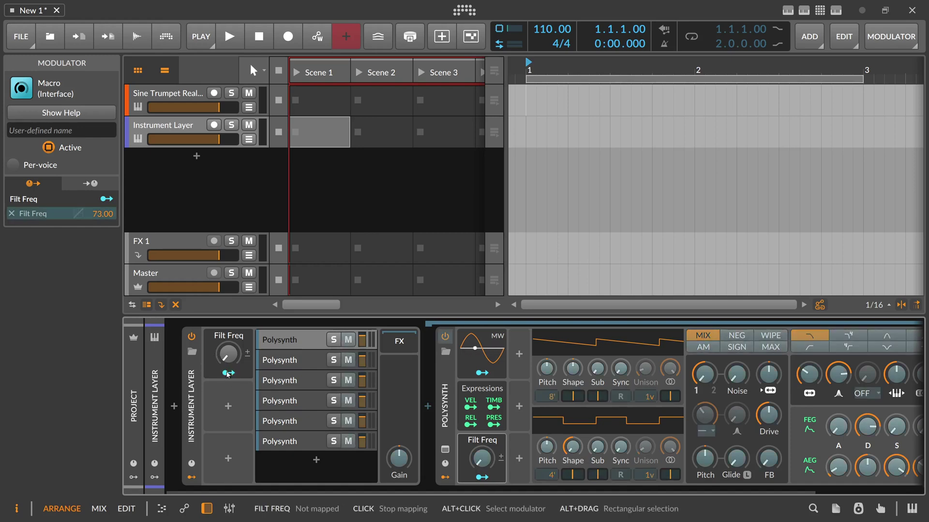
left_click(212, 355)
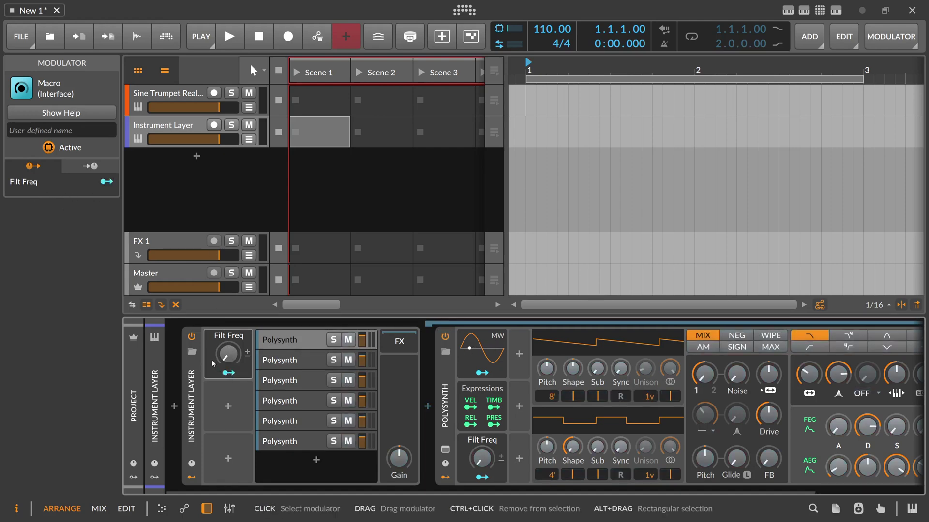
key("Delete")
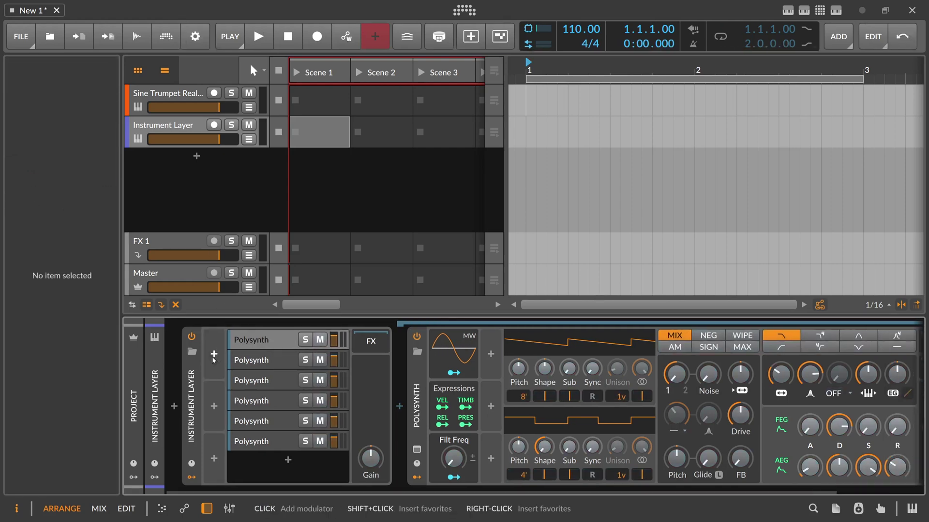
Move the Filt Freq macro from the first Polysynth to the Instrument Layer and test it with other layers selected.
left_click(436, 457)
left_click_drag(436, 457, 217, 361)
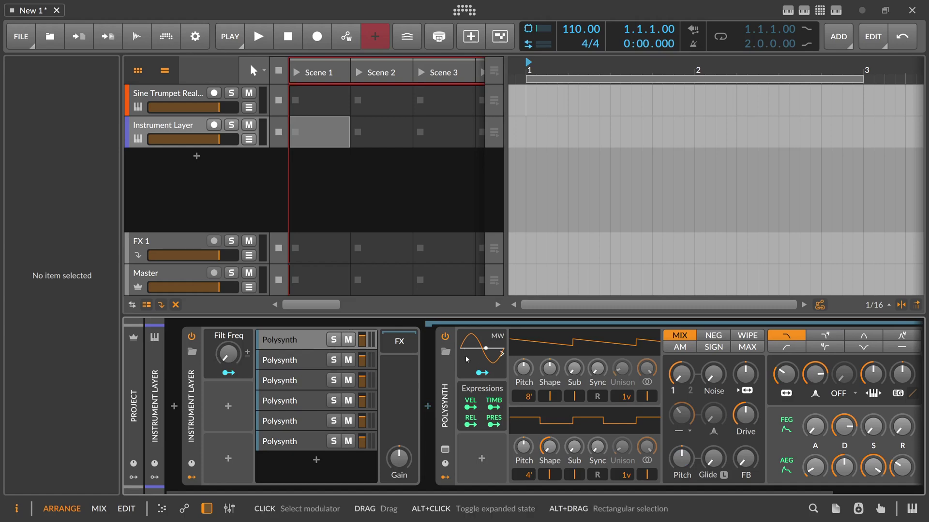
left_click(307, 360)
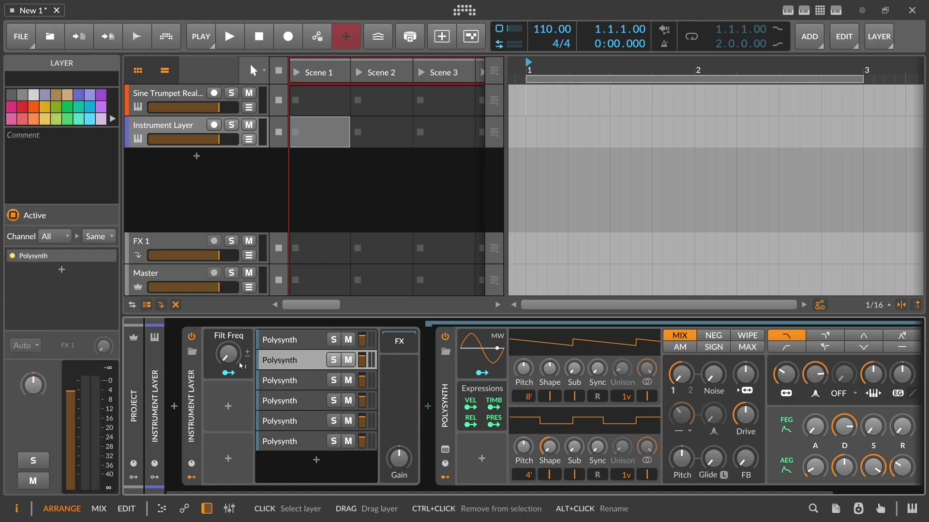
mouse_move(233, 357)
left_mouse_down()
mouse_move(233, 314)
mouse_move(233, 359)
left_mouse_up()
left_click(283, 399)
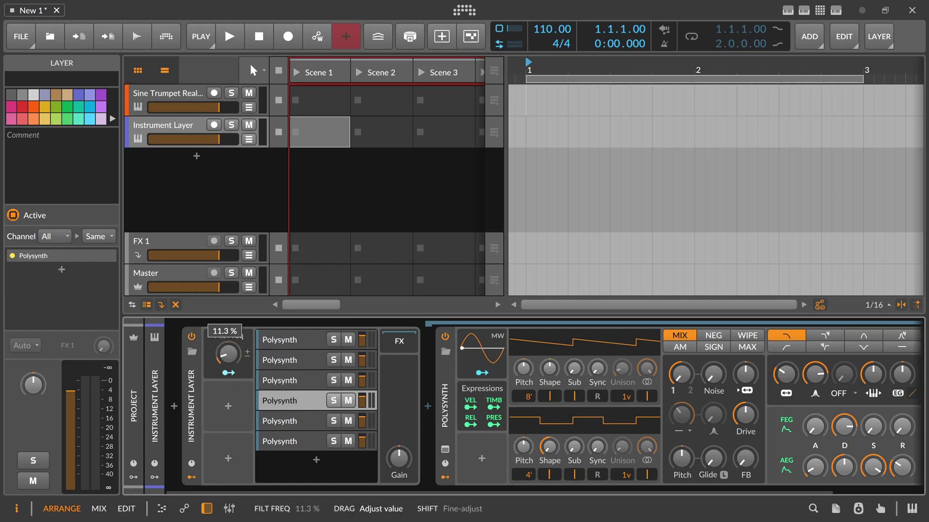
left_click(306, 344)
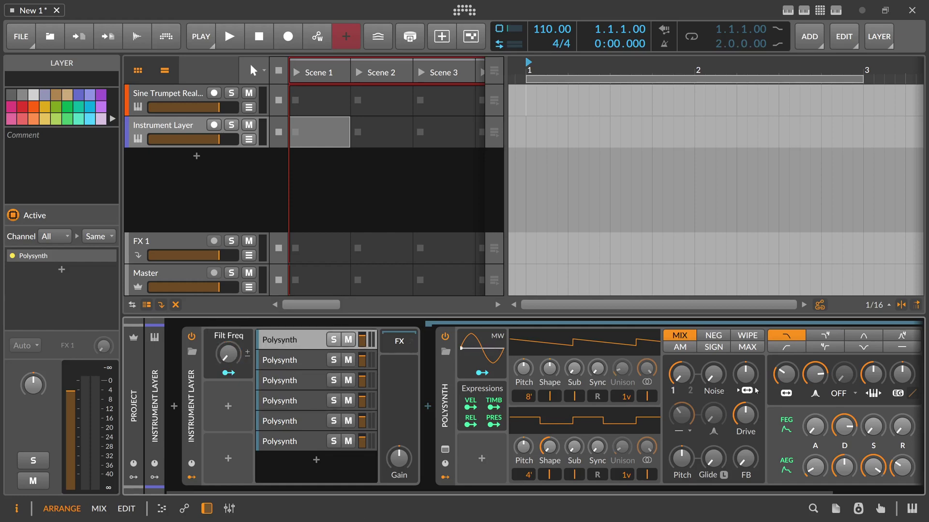
Copy the first layer's filter frequency modulation to all other layers and raise the Filt Freq macro slightly.
right_click(787, 375)
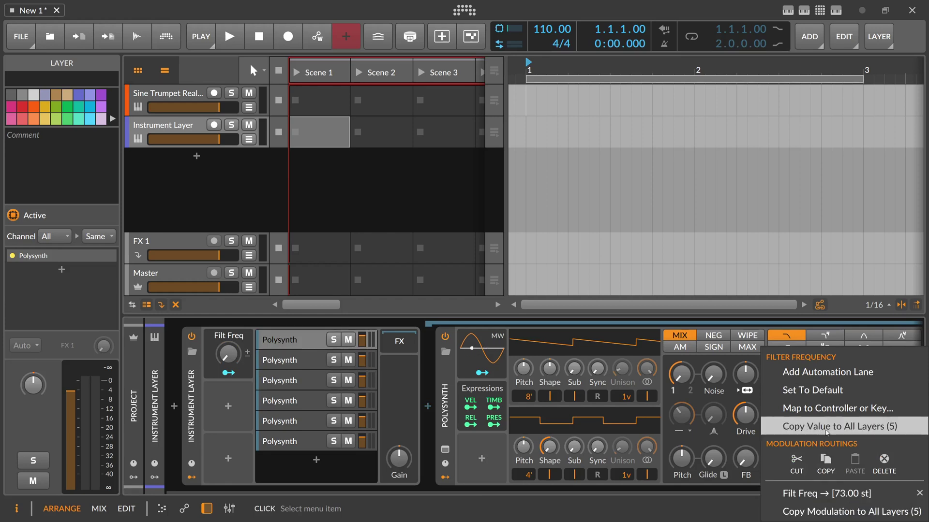
left_click(800, 513)
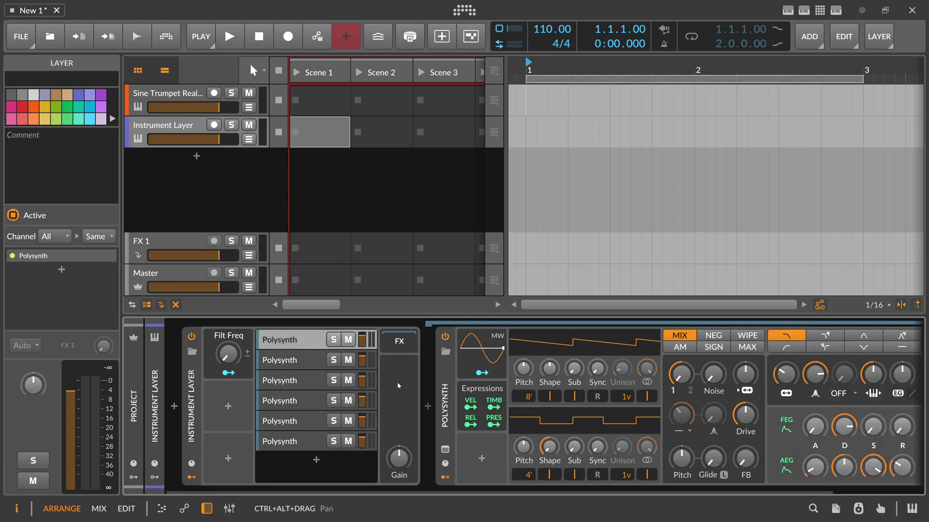
mouse_move(227, 353)
left_mouse_down()
mouse_move(227, 334)
mouse_move(226, 374)
mouse_move(228, 314)
mouse_move(228, 361)
left_mouse_up()
Check the filter frequency modulation on every other Polysynth layer and view its routing options on the last one.
left_click(291, 360)
left_click(291, 381)
left_click(285, 401)
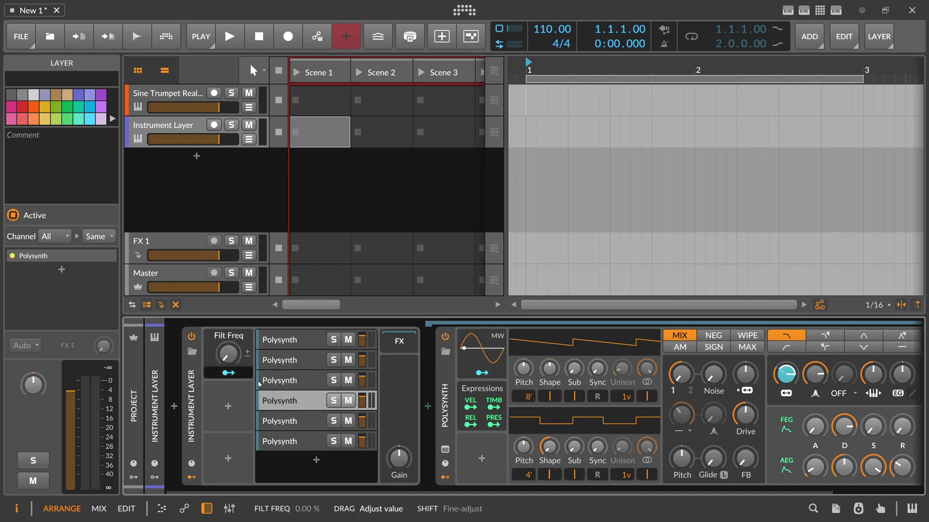
left_click(277, 422)
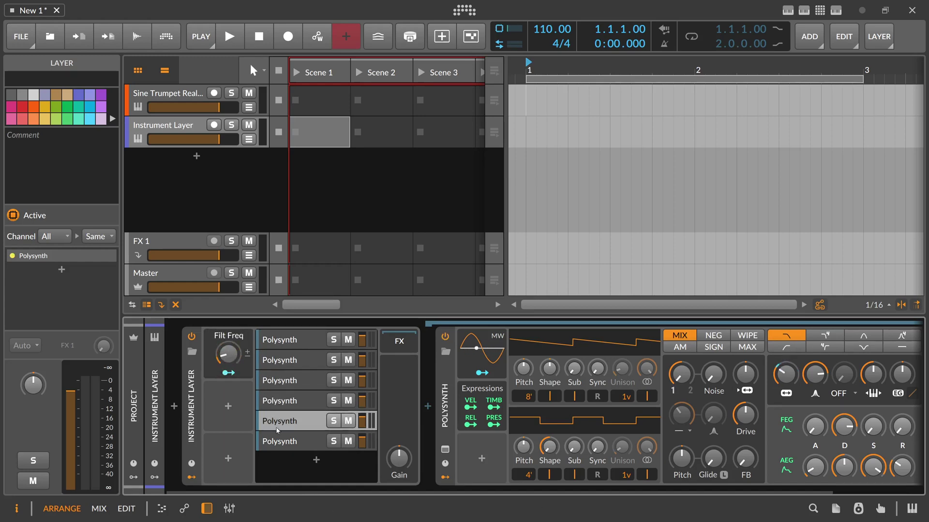
left_click(281, 441)
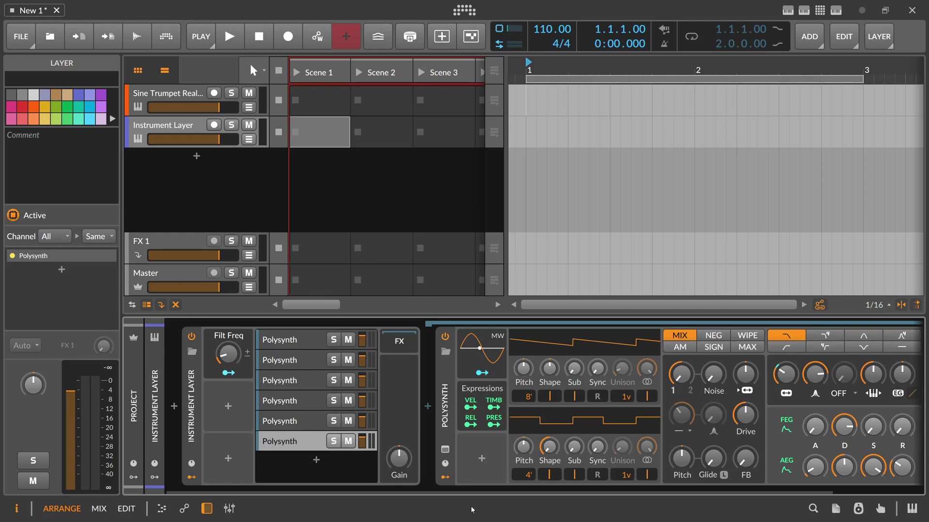
right_click(786, 375)
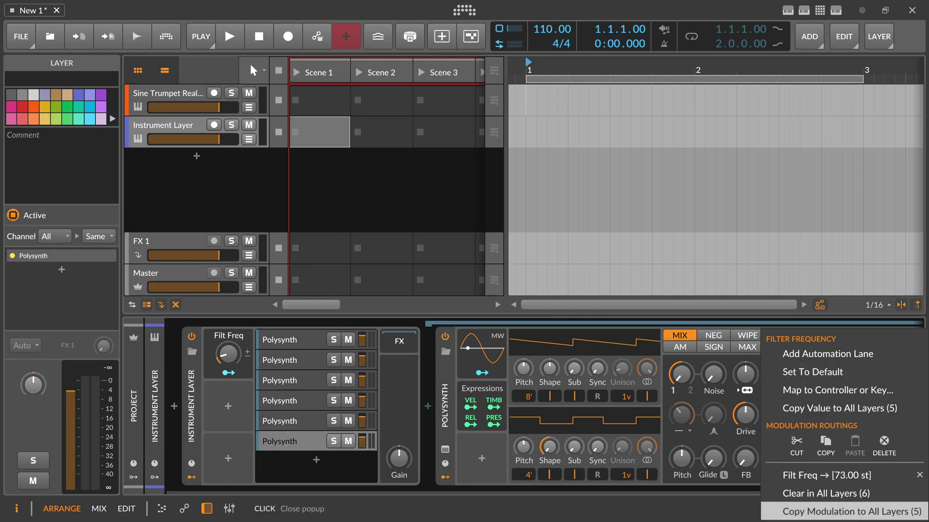
key("Escape")
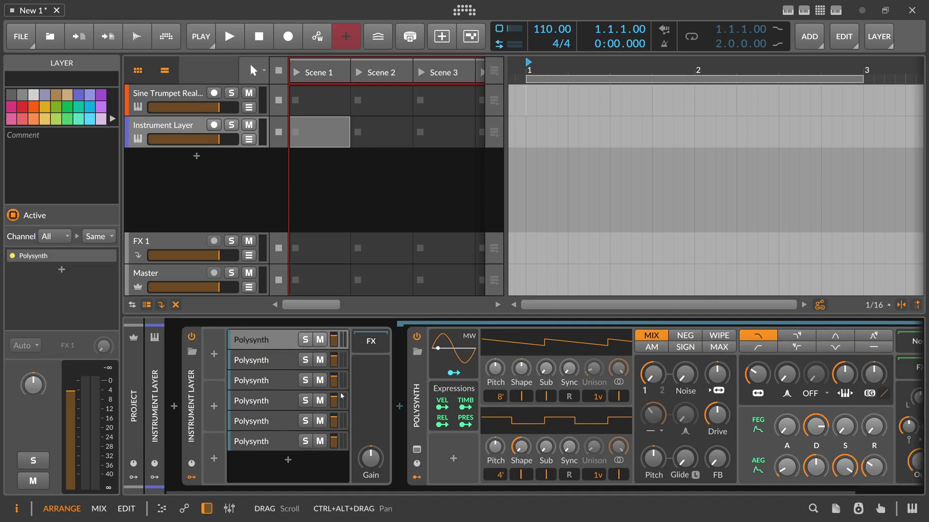
Add a Macro modulator to the first layer's Polysynth and map it to the filter frequency with an amount of 57.50.
left_click(453, 458)
type("mac")
key("Down")
key("Down")
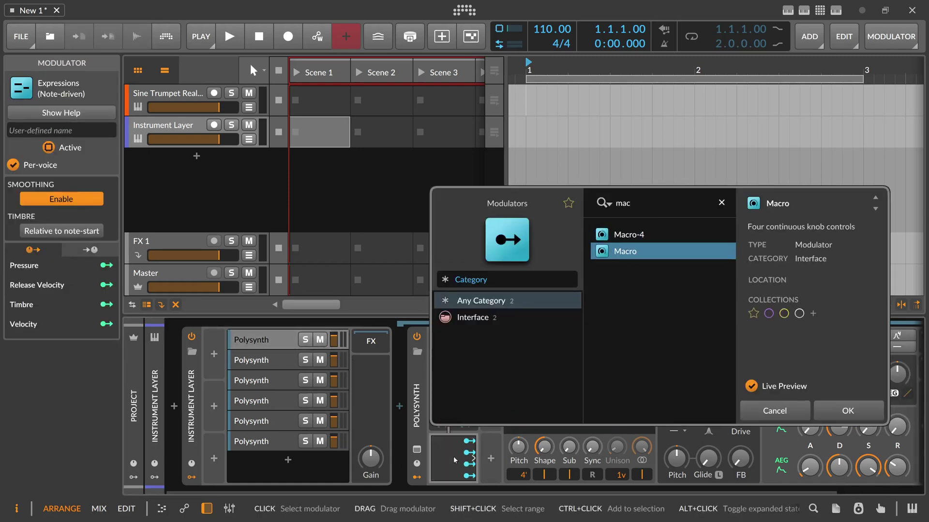
key("Return")
left_click(454, 477)
left_click_drag(780, 375, 780, 326)
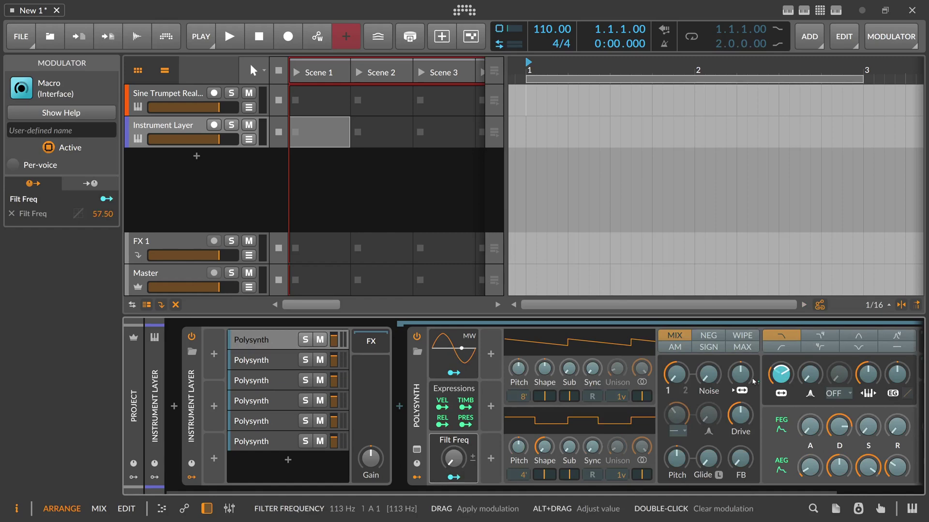
Add a second Macro modulator to the same Polysynth and map it to the filter resonance with an amount of 0.762.
left_click(492, 457)
type("mac")
key("Down")
key("Down")
key("Return")
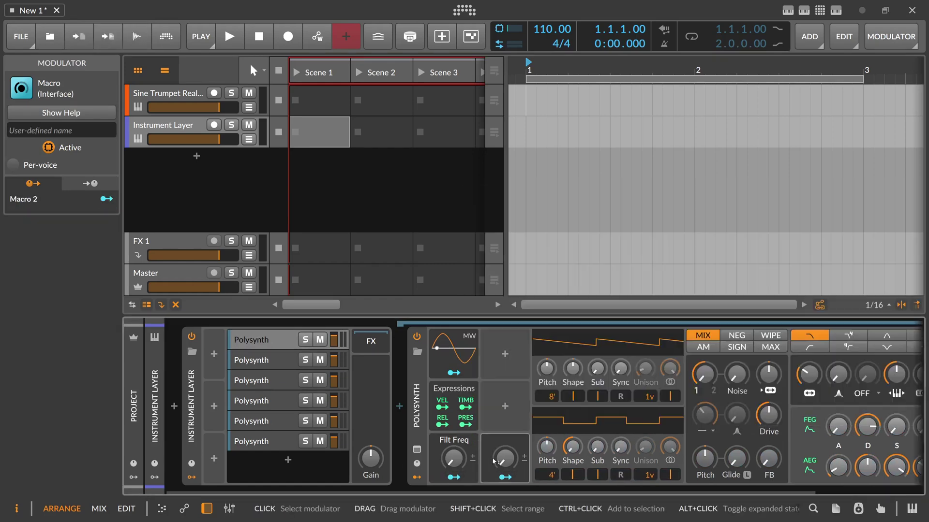
left_click(499, 478)
left_click_drag(838, 374, 839, 338)
left_click(505, 477)
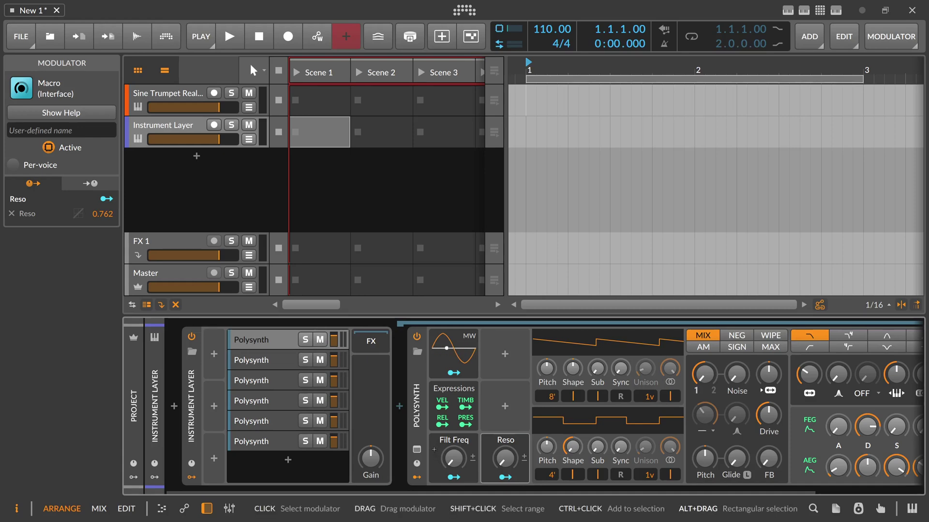
Move the Filt Freq and Reso macros together from the Polysynth to the Instrument Layer and check their mappings.
left_click_drag(435, 450, 517, 450)
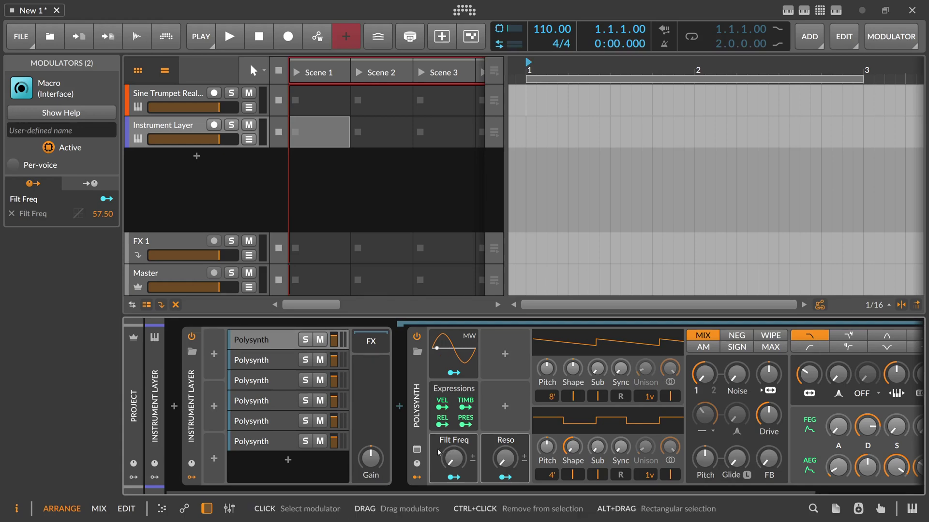
left_click_drag(437, 453, 371, 421)
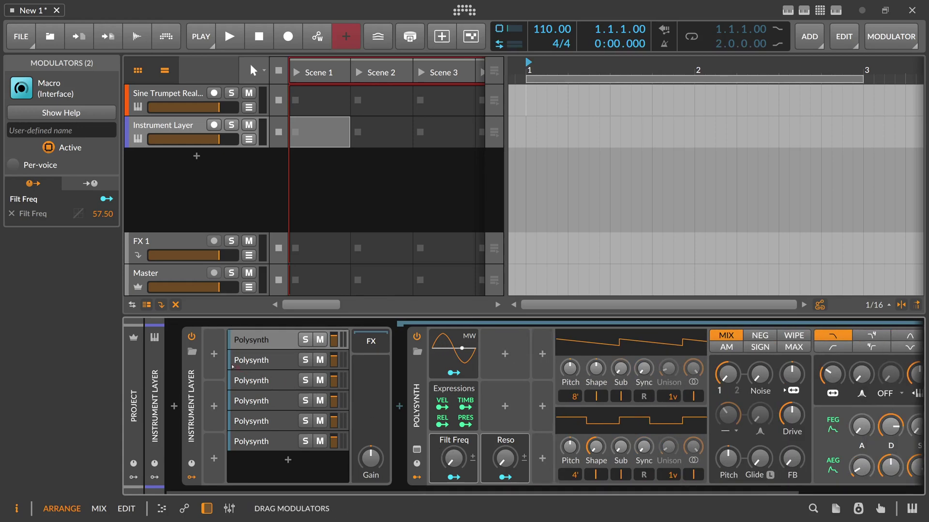
left_click_drag(233, 366, 217, 362)
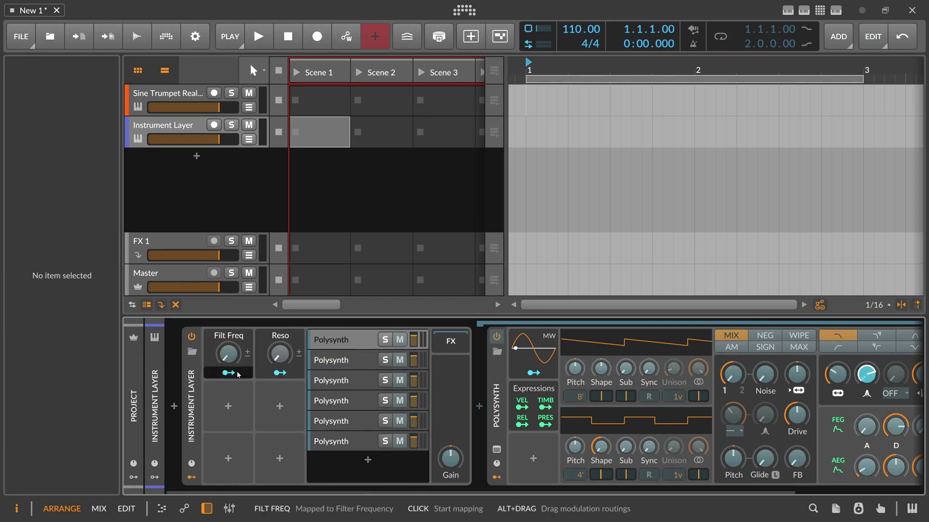
left_click(271, 373)
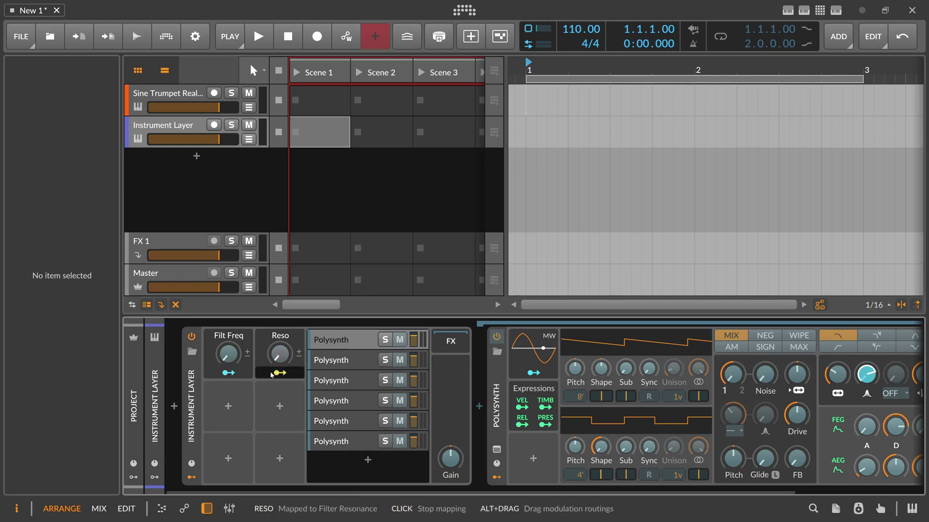
Copy the first layer's filter frequency and filter resonance modulations to all other layers.
right_click(865, 374)
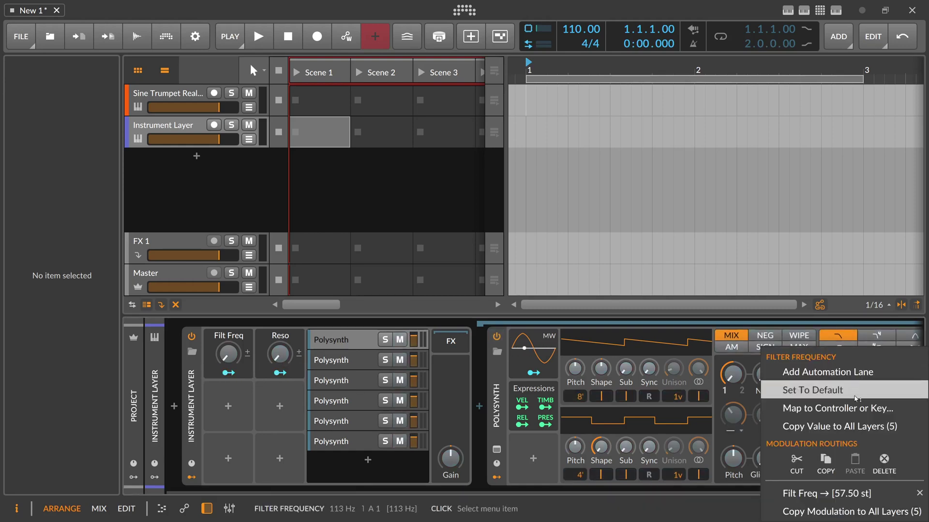
left_click(836, 511)
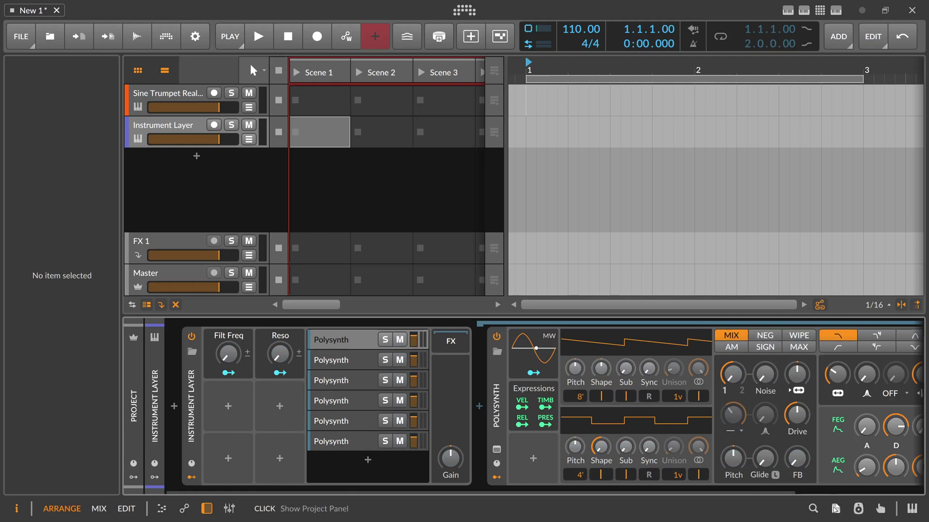
right_click(868, 381)
left_click(841, 504)
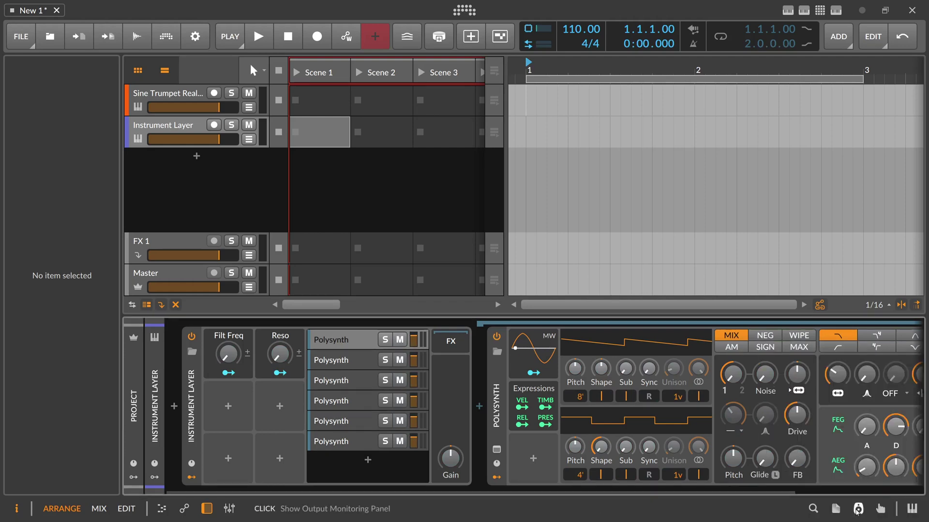
Check the filter frequency and resonance modulations on each Polysynth layer, ending on the first one.
left_click(359, 371)
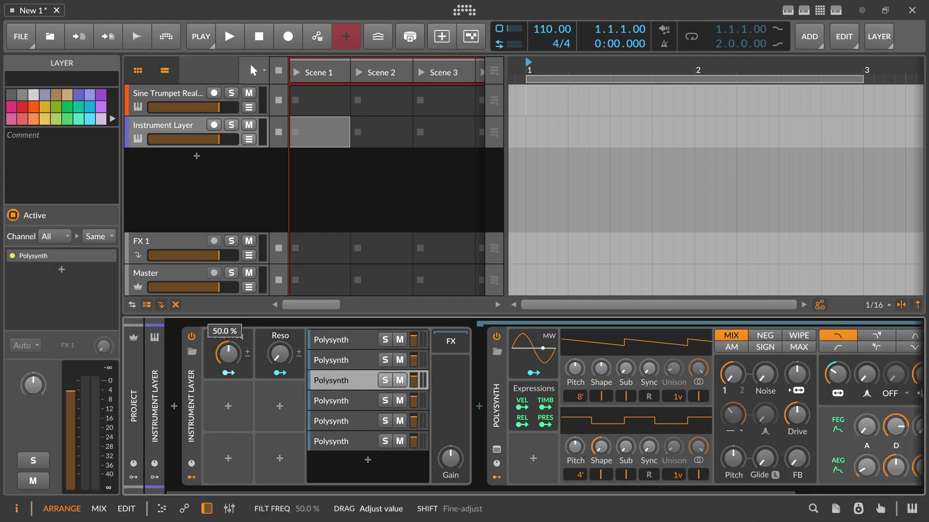
left_click(345, 441)
left_click(345, 421)
left_click(345, 400)
left_click(343, 380)
left_click(343, 360)
left_click(341, 340)
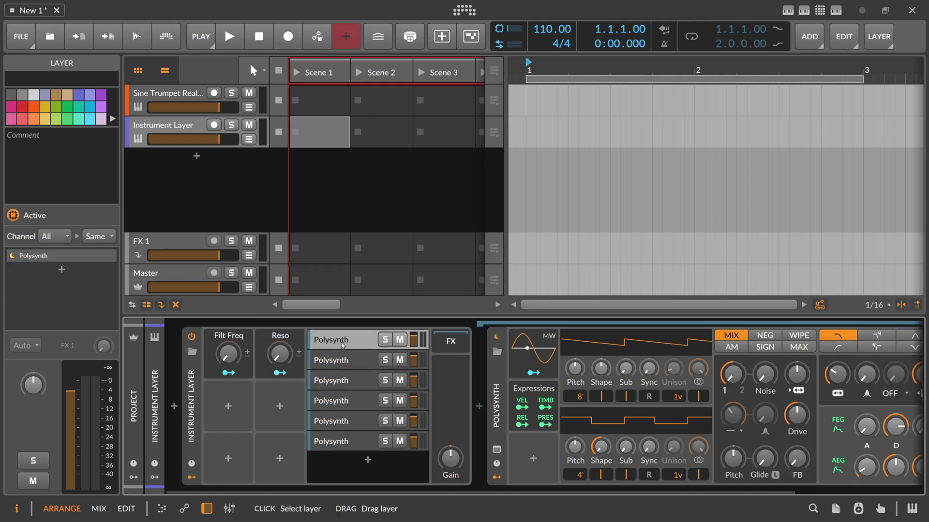